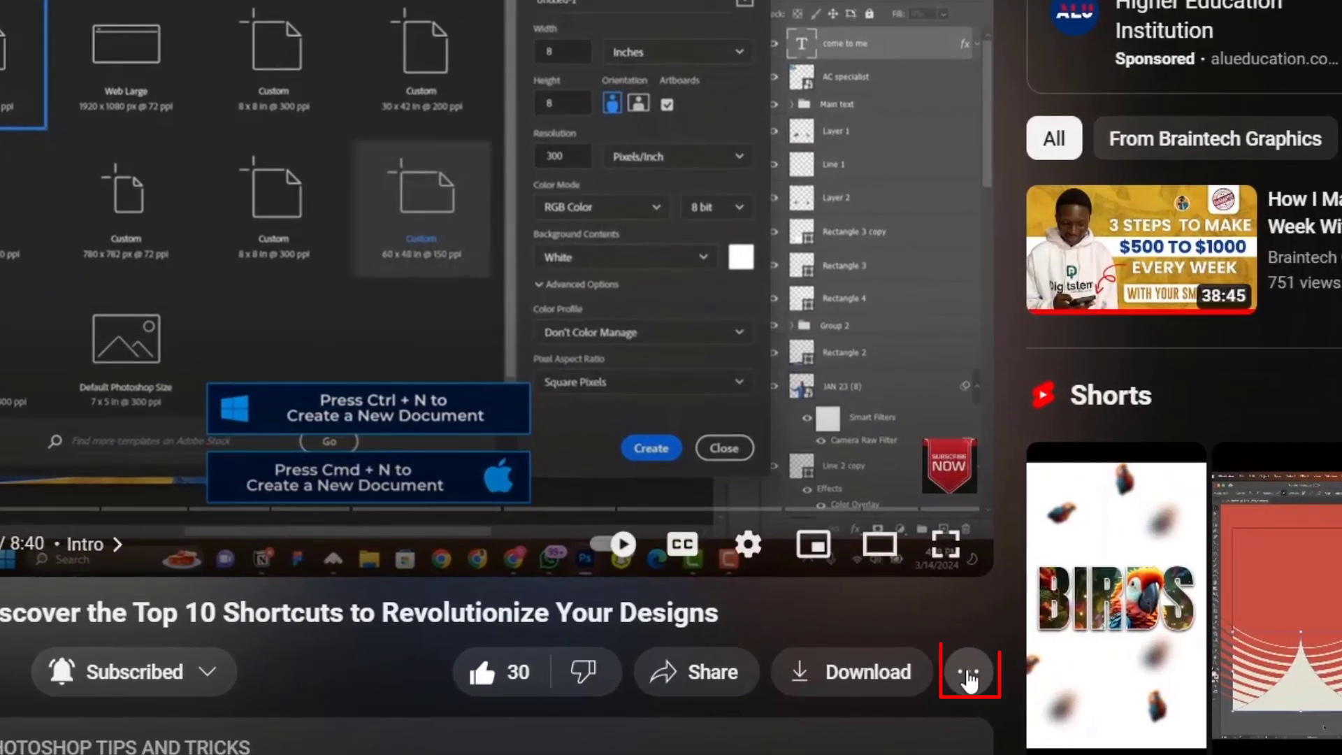
left_click(968, 671)
left_click(1048, 563)
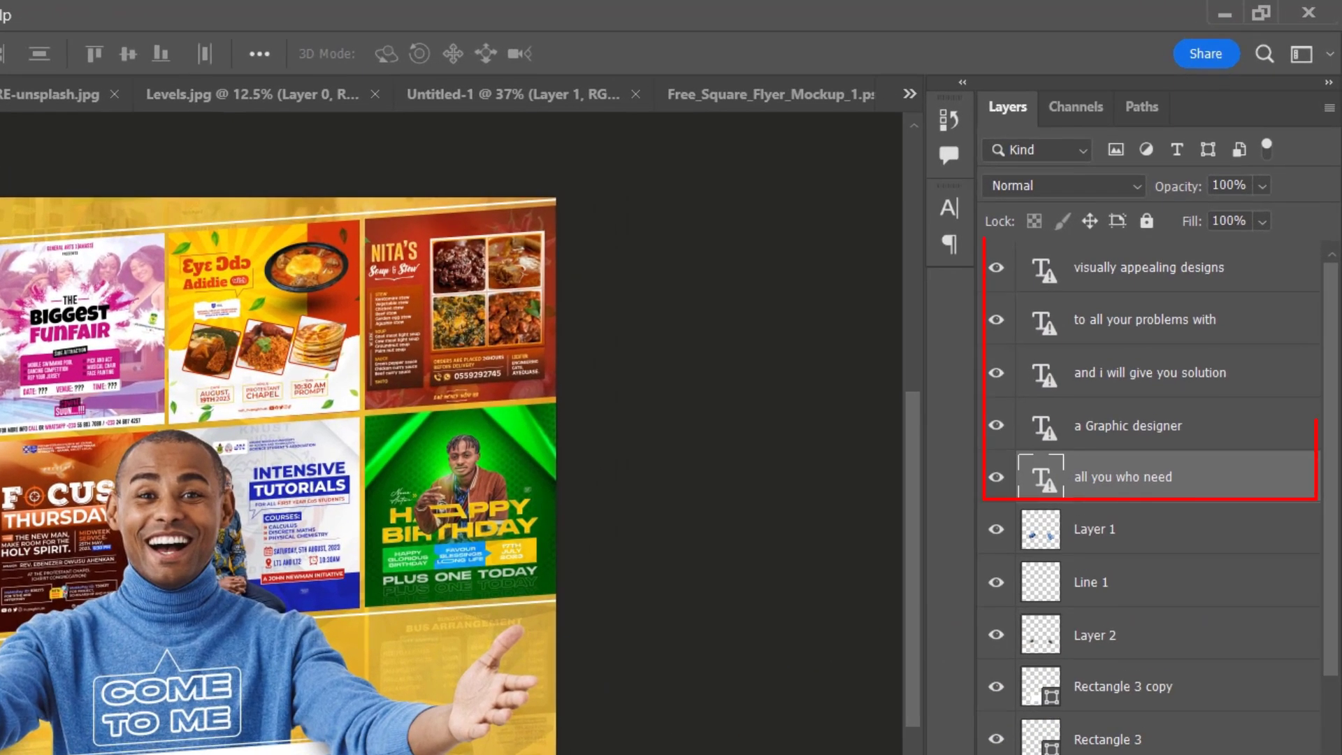
Group the five text layers from "visually appealing designs" to "all you who need" and name the group "Main text"
left_click(1148, 267)
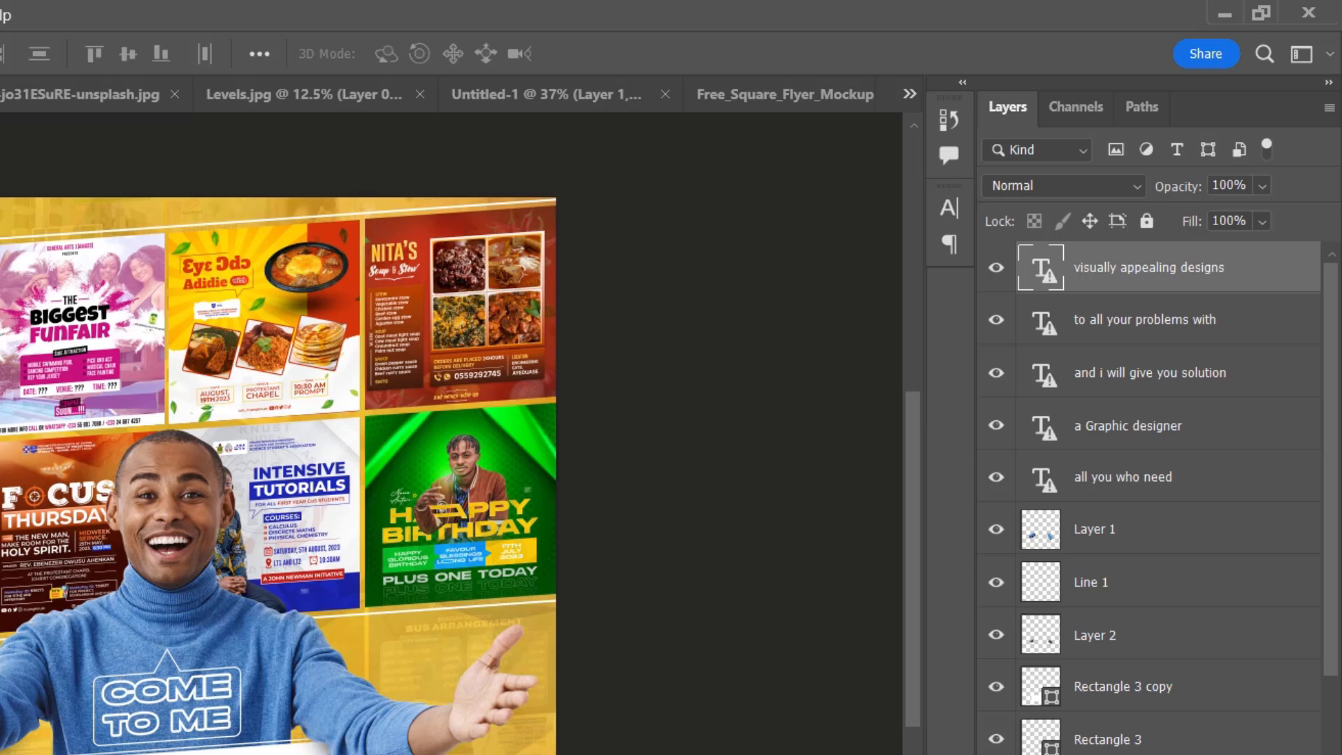
left_click(1148, 477, "shift")
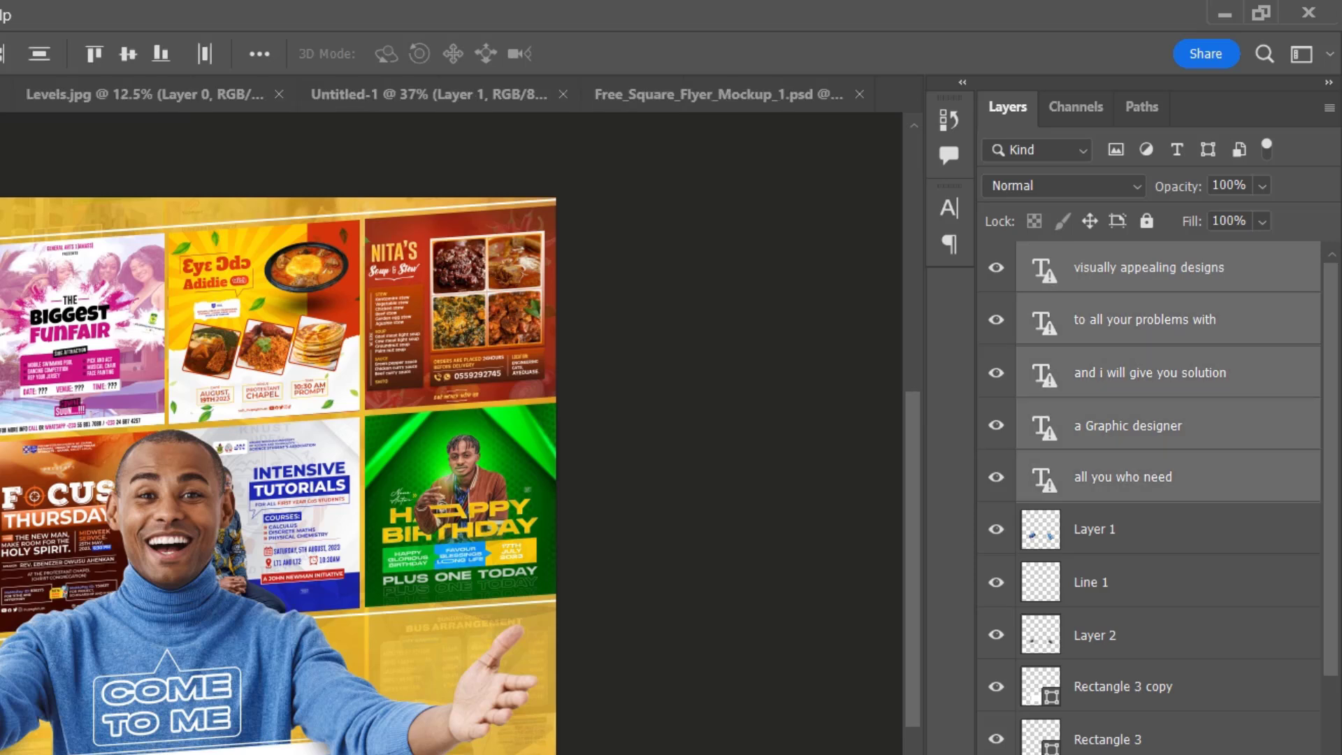
key("ctrl+g")
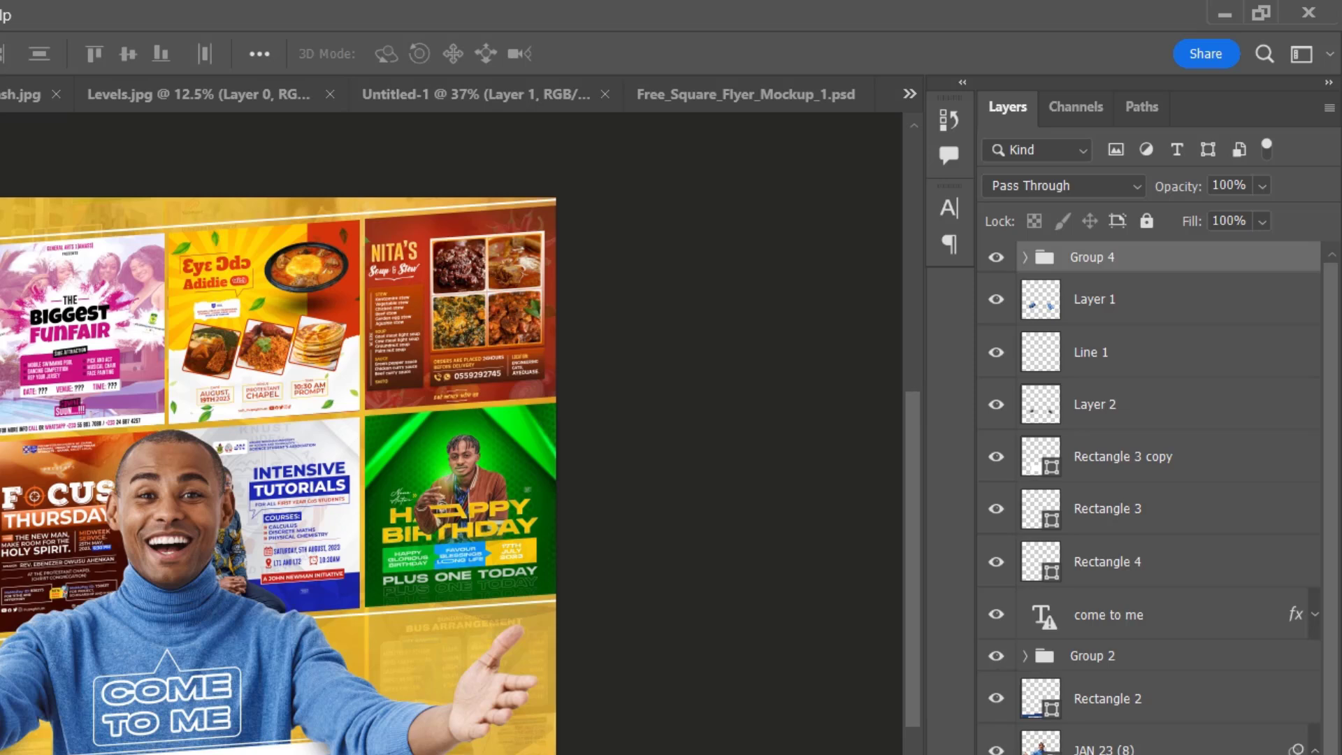
double_click(1090, 258)
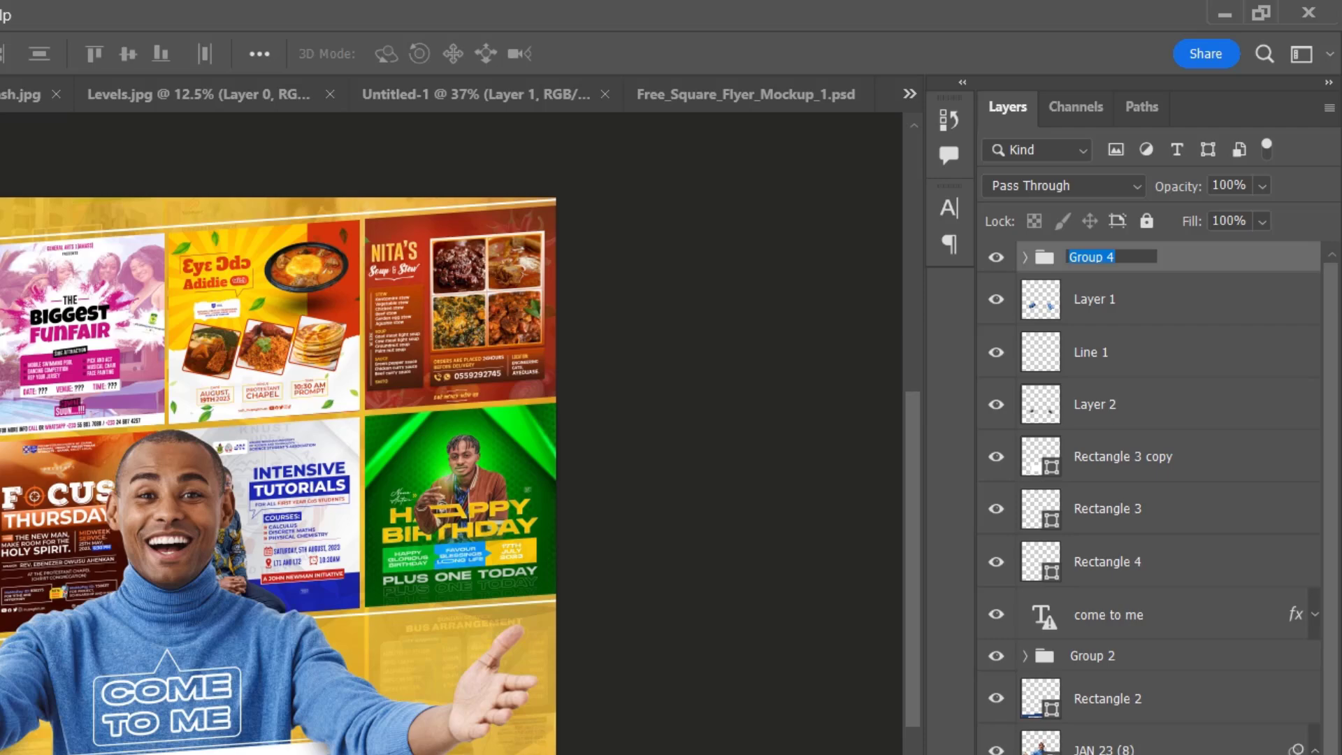
type("Main text")
key("Return")
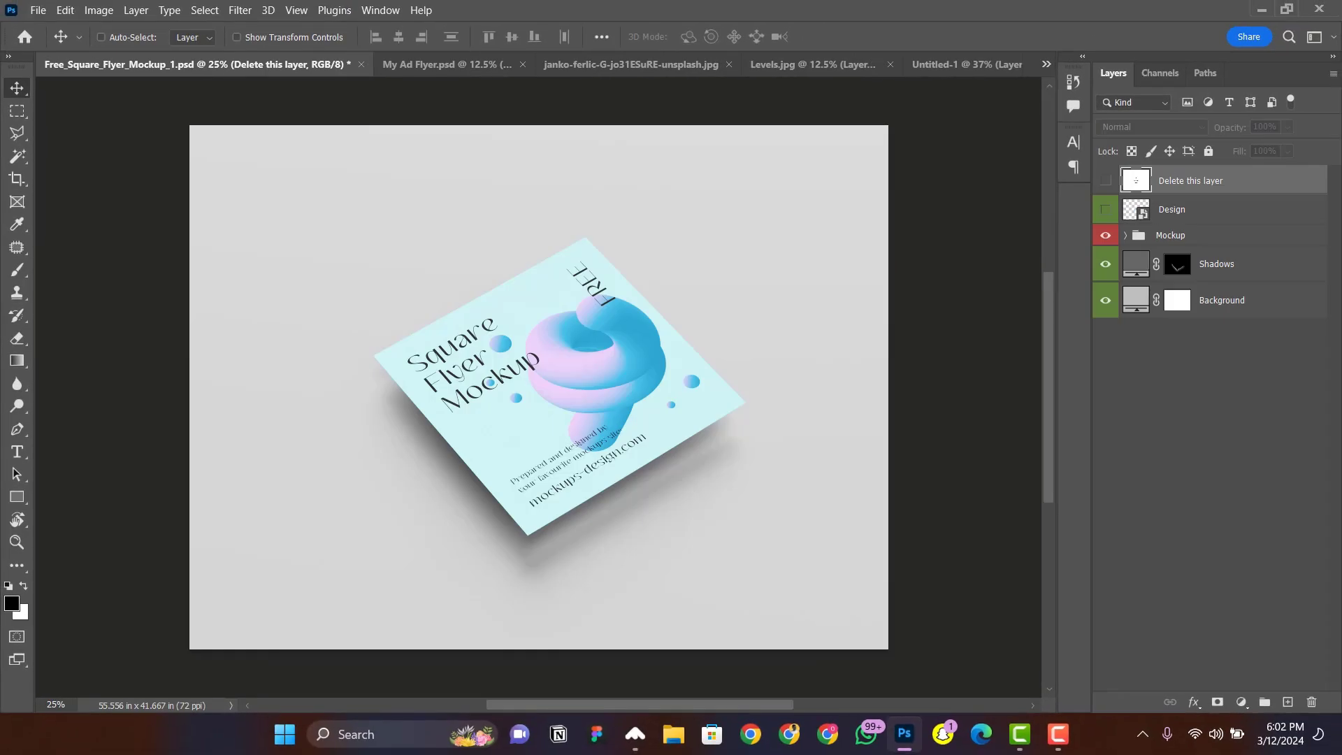
Switch to My Ad Flyer.psd and stamp all visible layers into a new merged layer above the Main text group
key("ctrl+Tab")
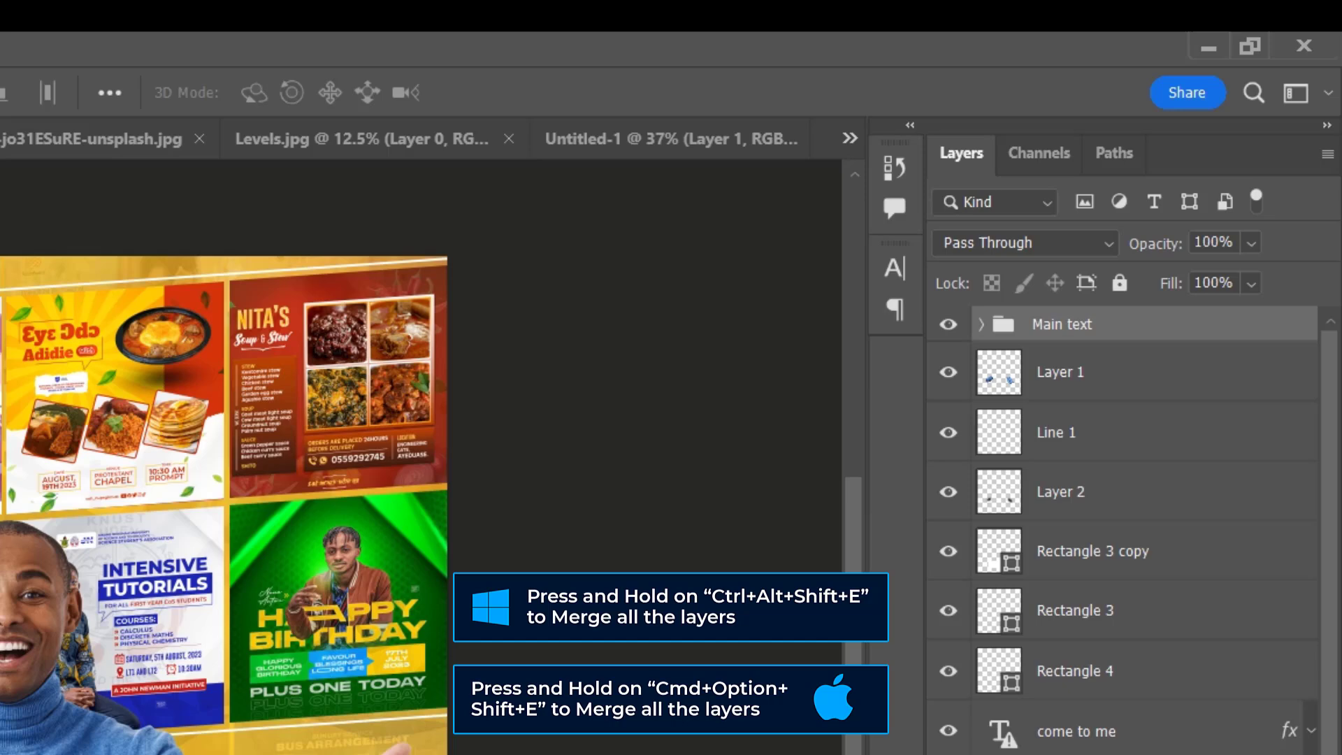
key("ctrl+alt+shift+e")
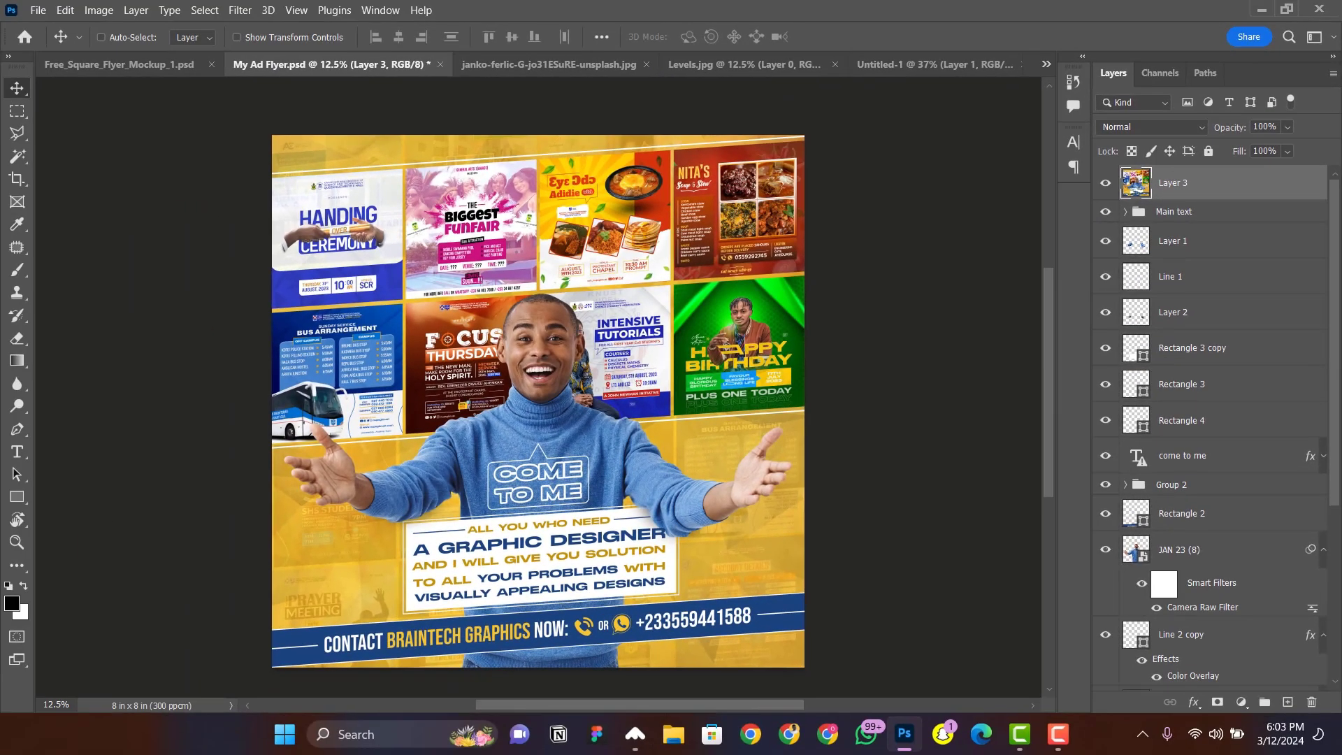
left_click_drag(737, 385, 726, 349)
key("F10")
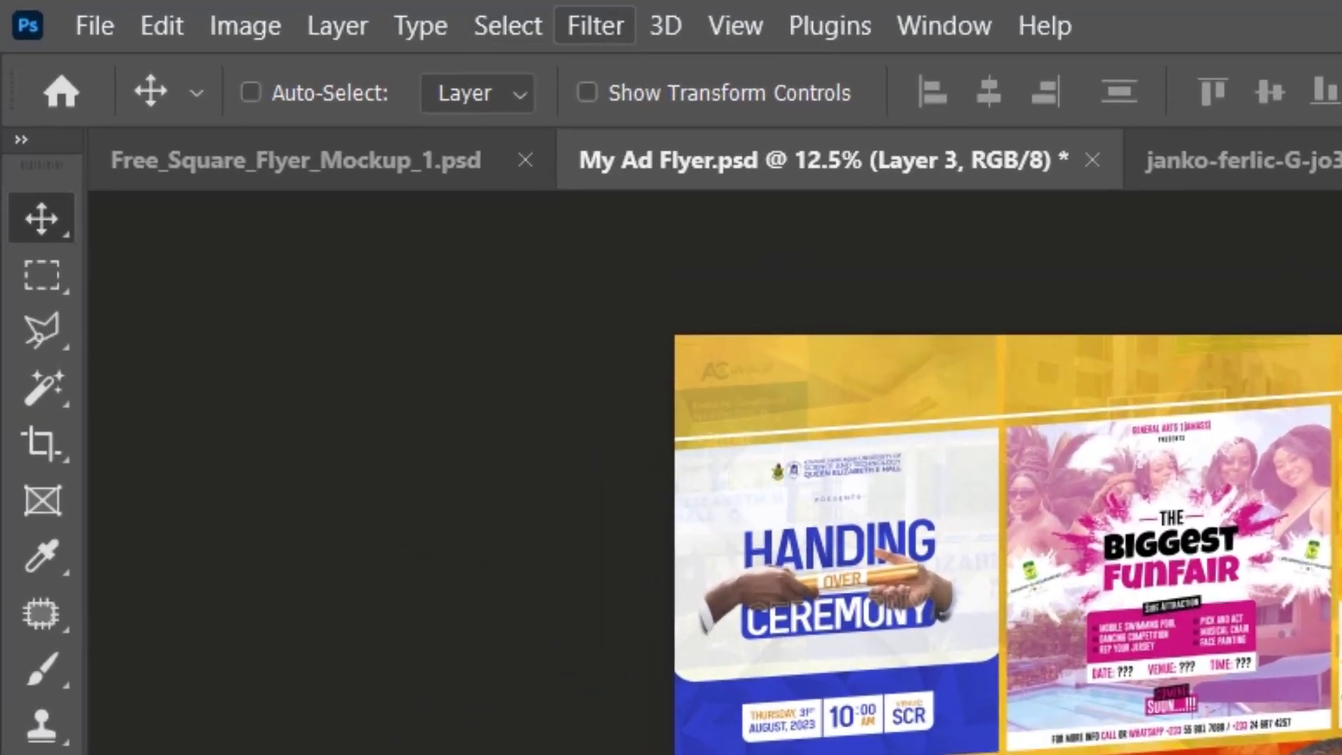
Apply the Camera Raw Filter to the merged flyer layer with Exposure at +0.80 and a slight Texture adjustment
left_click(240, 10)
key("Down")
key("Return")
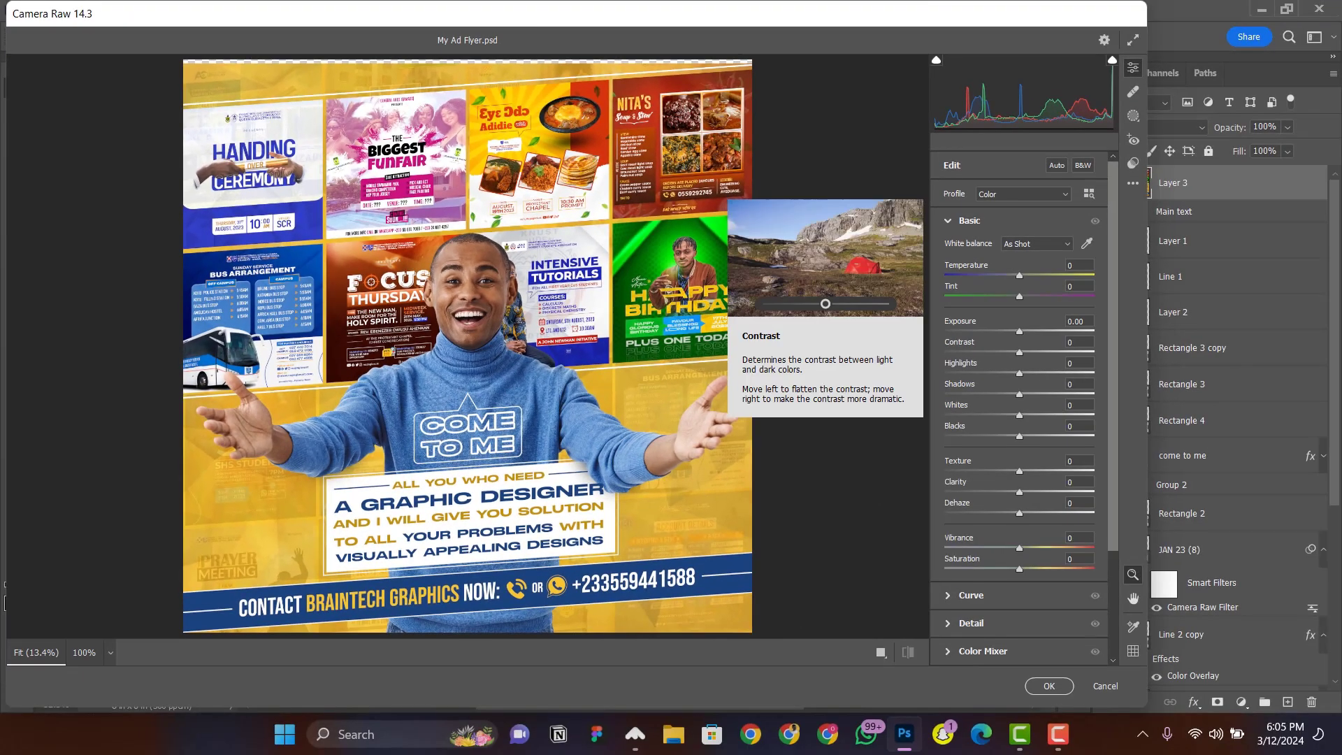
left_click_drag(1019, 332, 1031, 331)
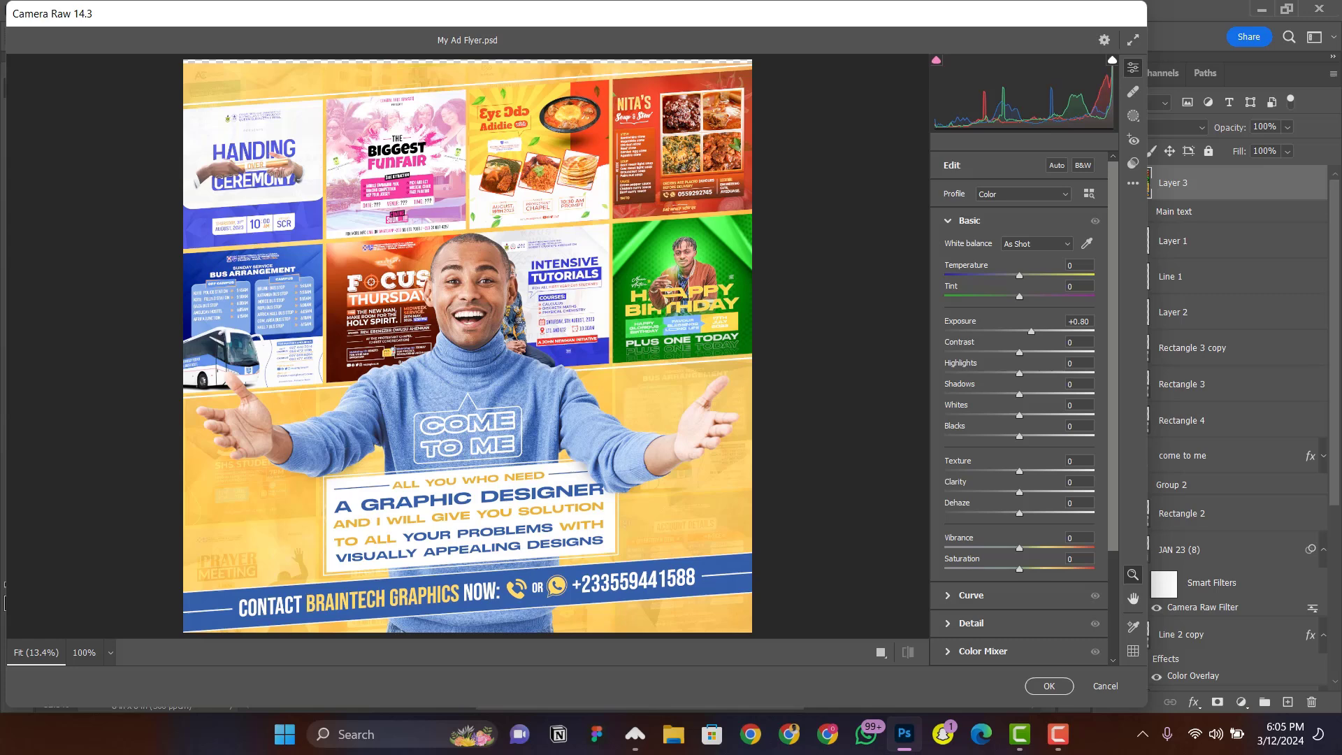
left_click_drag(1019, 471, 1026, 492)
left_click(1048, 685)
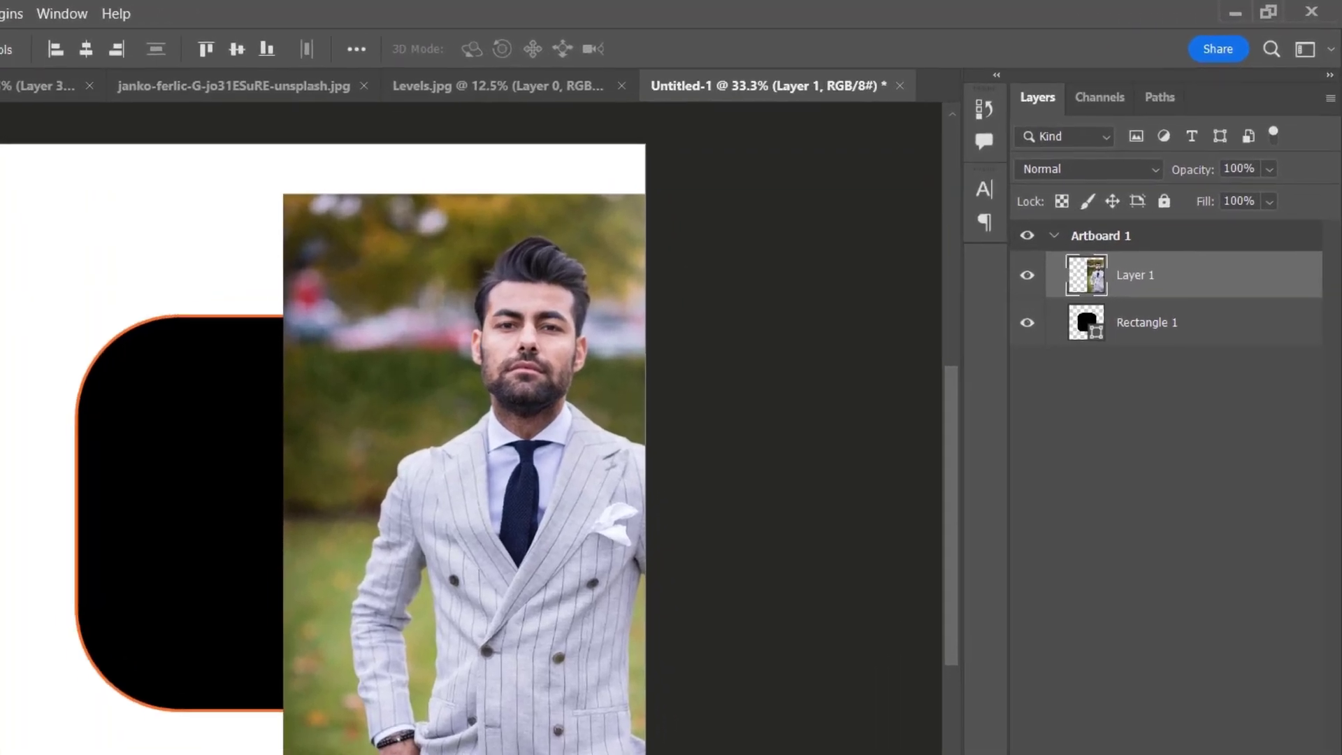
Clip the man's photo on Layer 1 to Rectangle 1 and position him centrally inside the rounded rectangle
right_click(1176, 283)
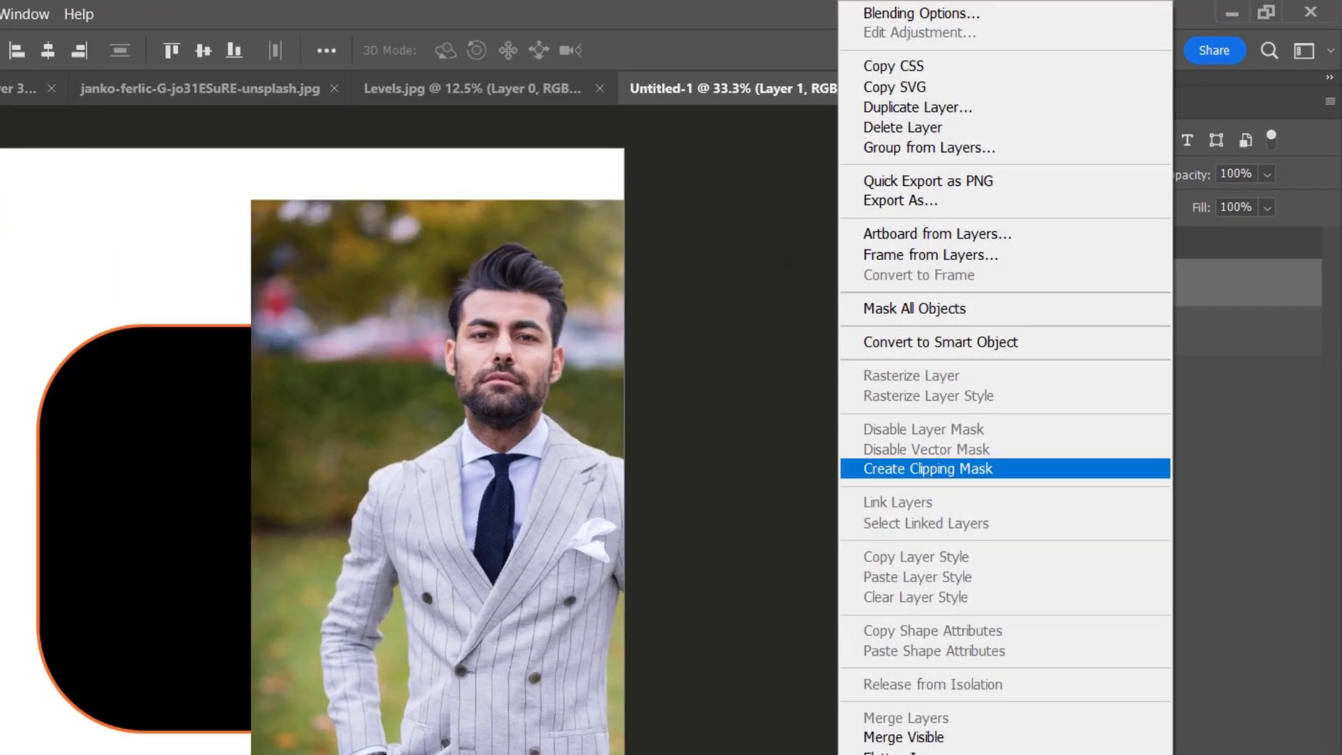
left_click(958, 471)
left_click_drag(381, 556, 178, 629)
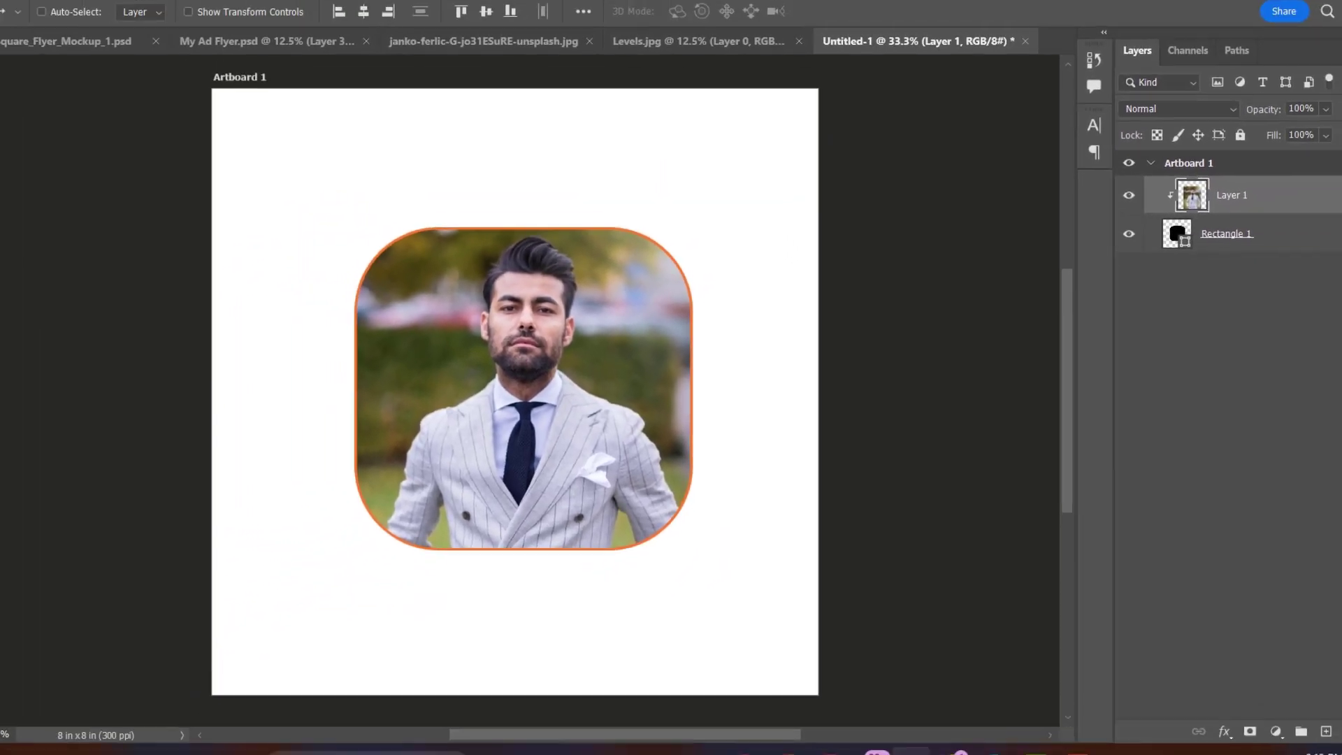
Release the clipping mask that ties Layer 1 to Rectangle 1
key("ctrl+alt+g")
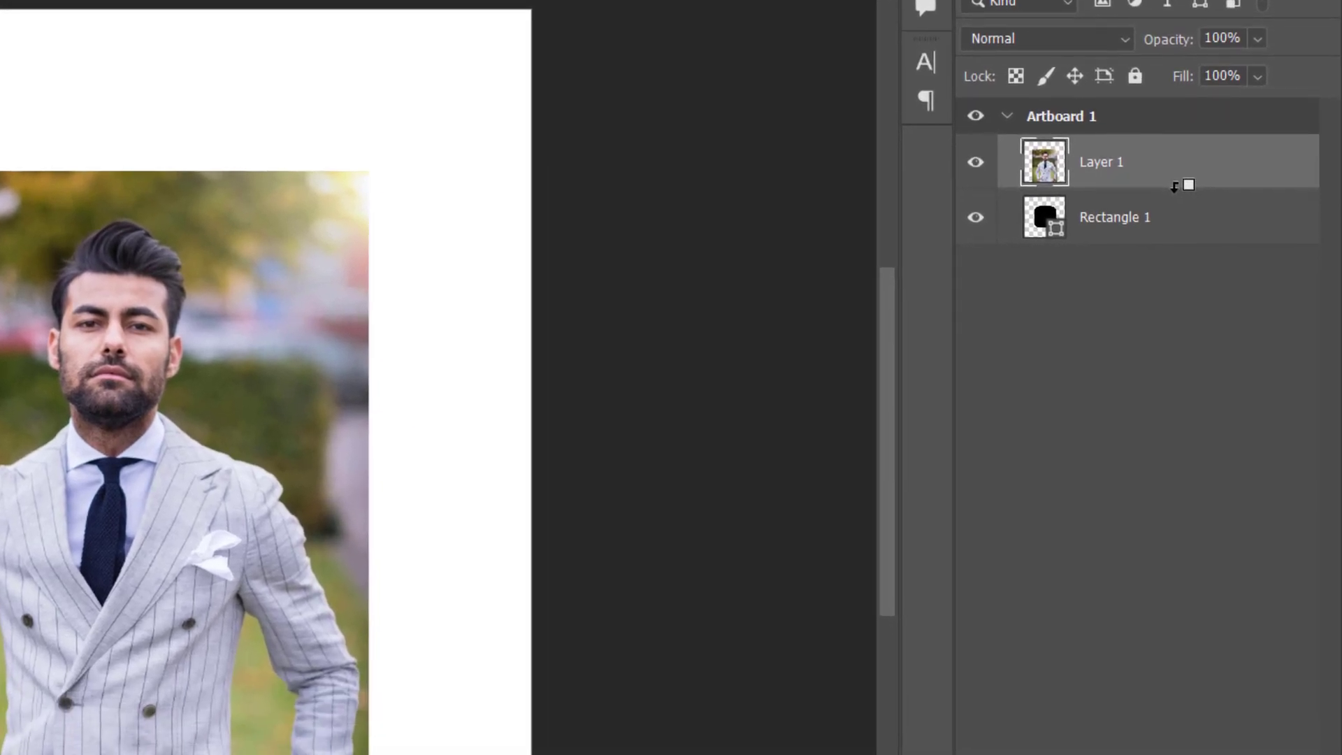
left_click(1179, 250, "alt")
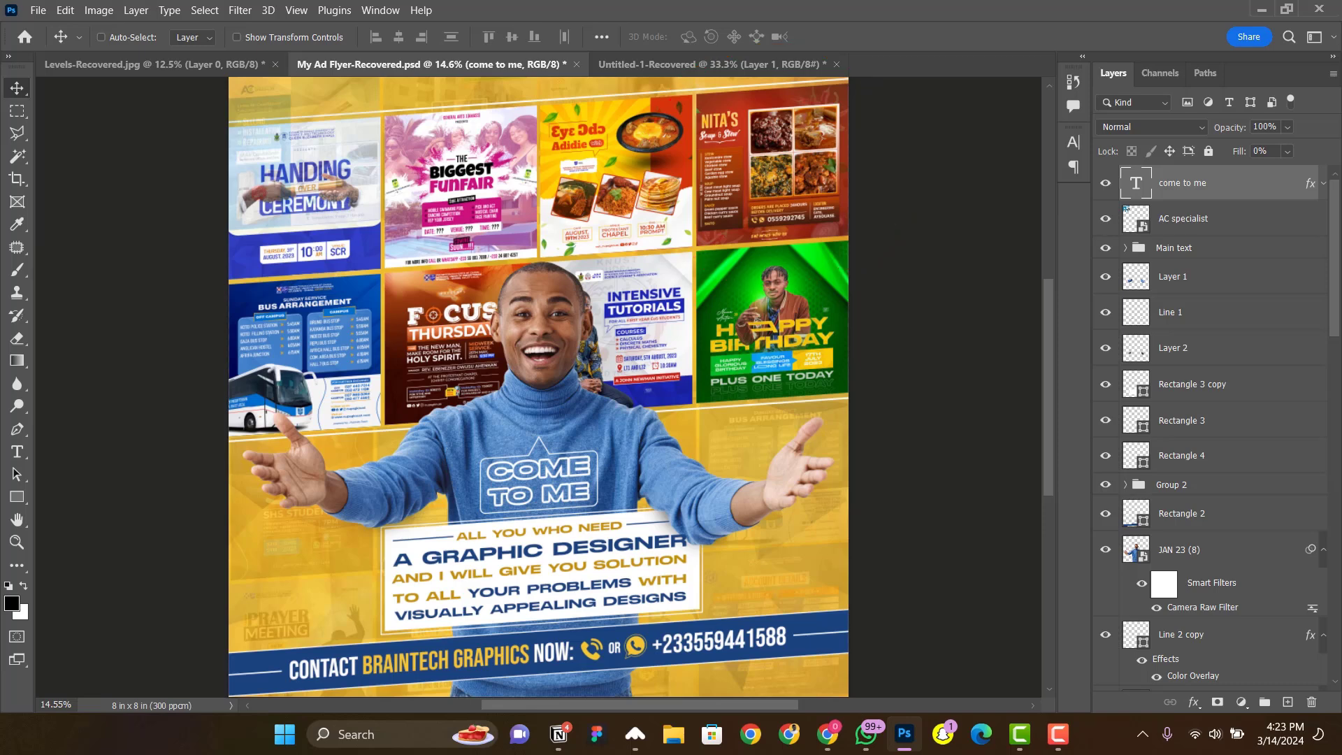
Inspect the flyer up close at 50% zoom, from the smiling man up to the Nita's Soup & Stew design
key("ctrl")
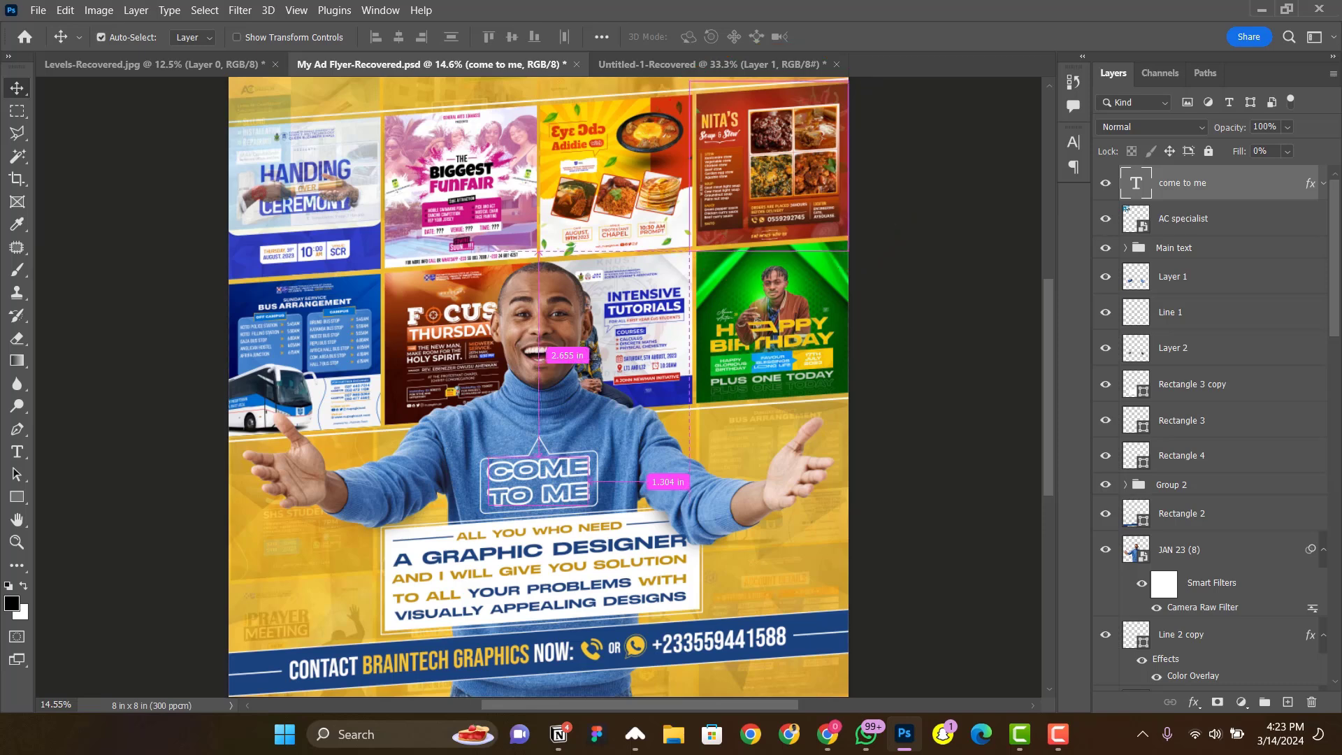
key("ctrl+plus")
key("ctrl+plus")
key("ctrl+plus")
key("ctrl+plus")
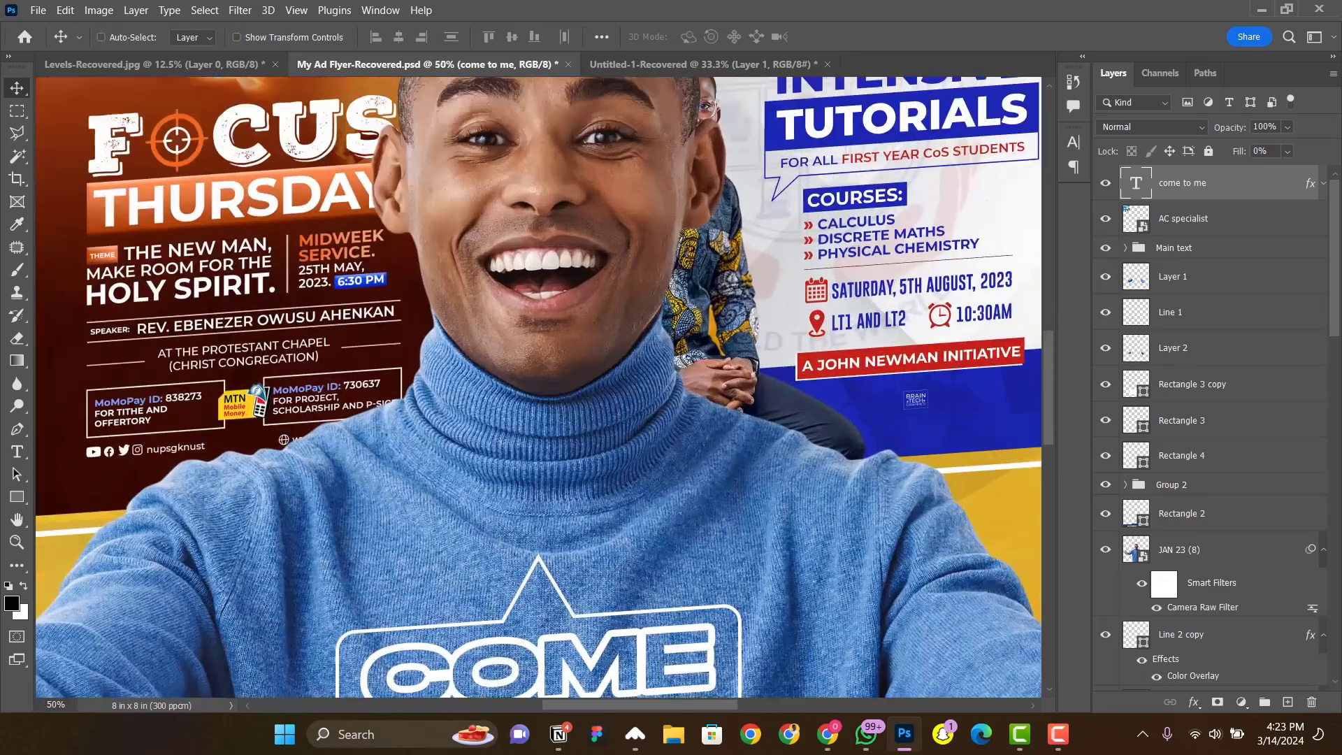
scroll(538, 386, "up", 3)
scroll(538, 688, "up", 6)
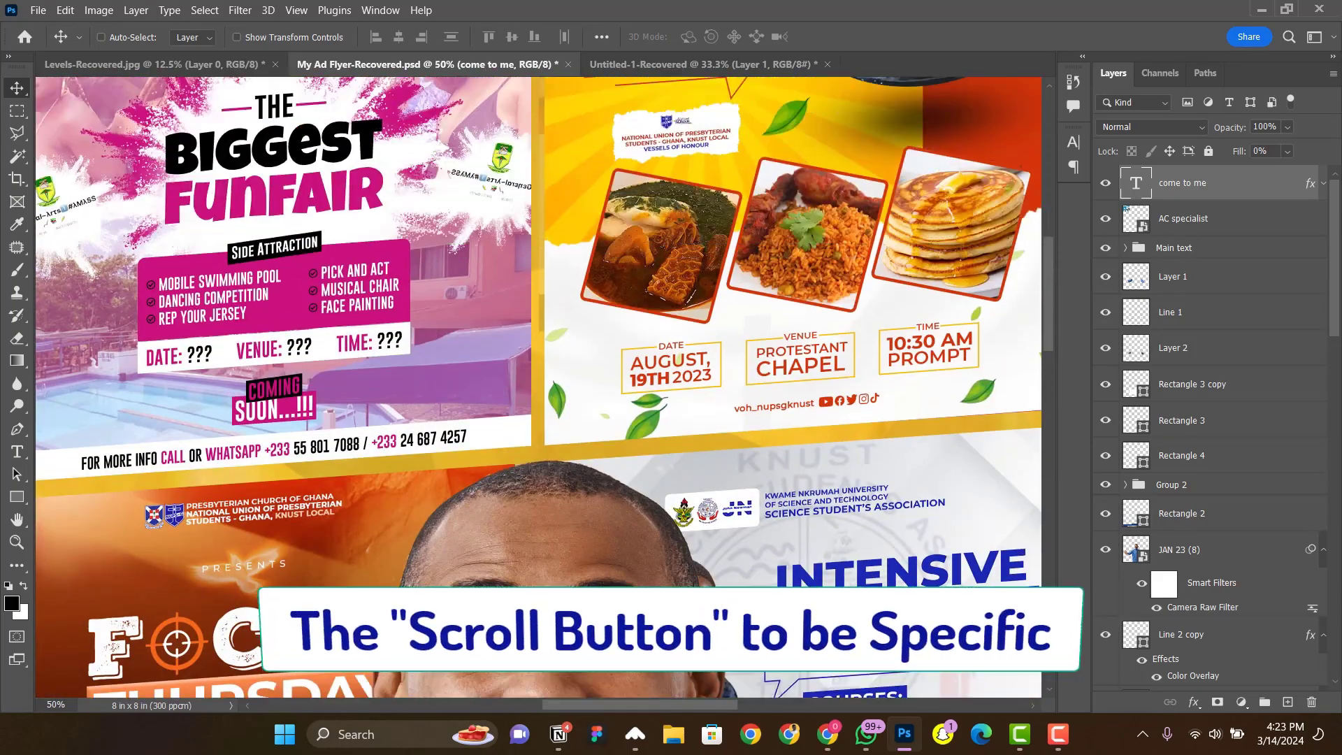
scroll(538, 391, "right", 10)
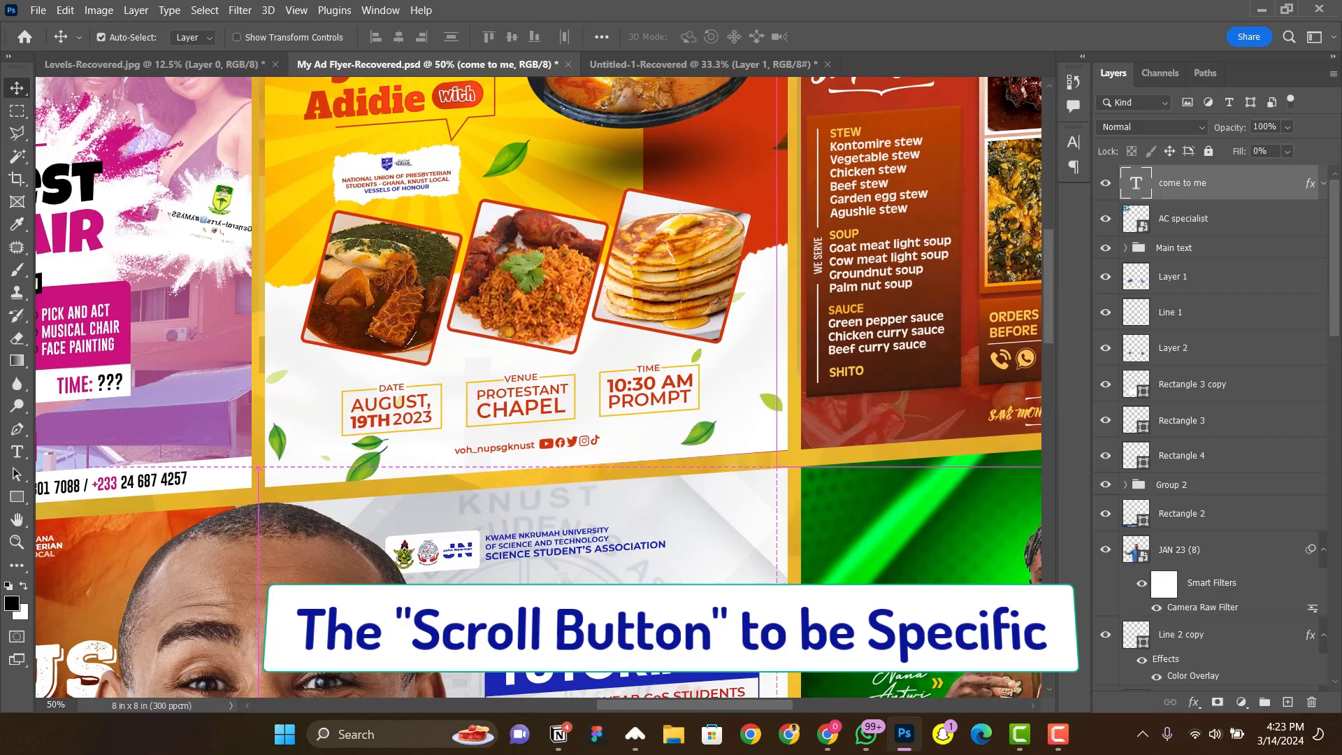
scroll(538, 392, "up", 3)
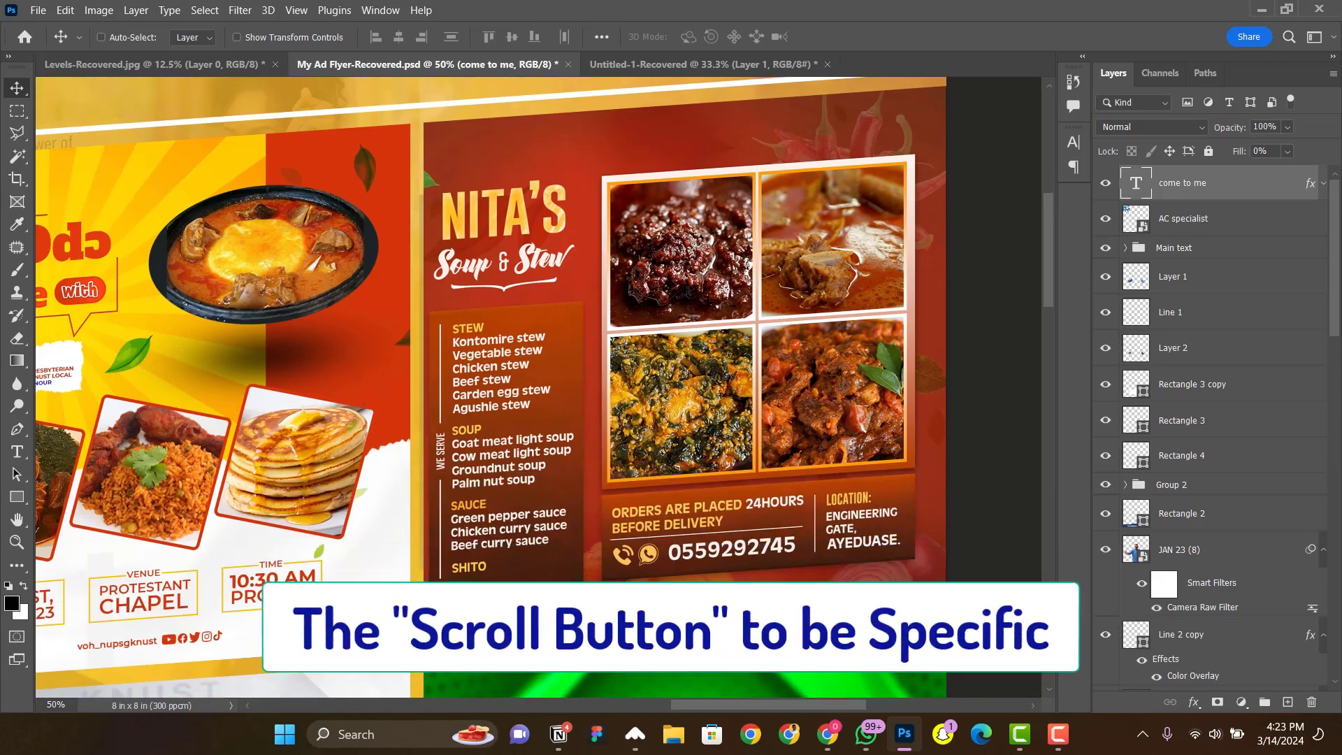
Return from the close-up to a view of the entire flyer fitted to the screen
key("ctrl+minus")
key("ctrl+minus")
key("ctrl+minus")
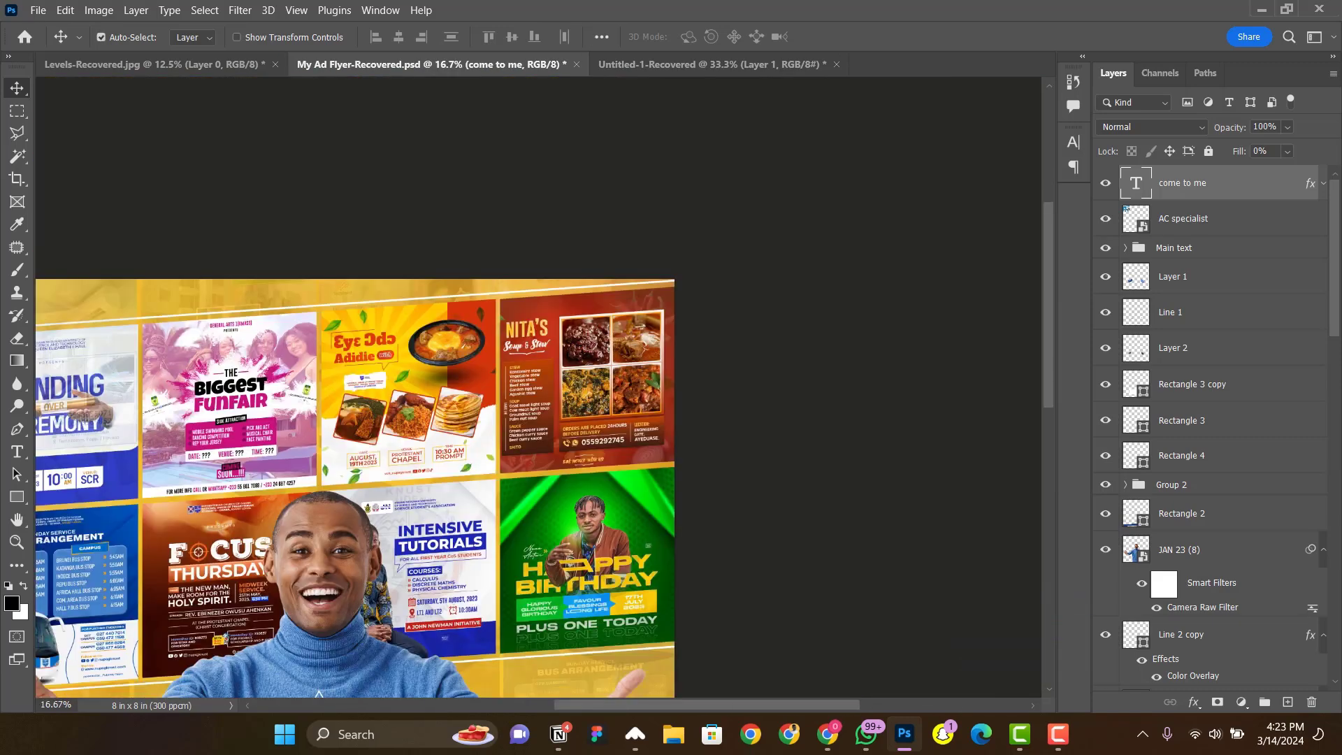
key("ctrl+minus")
scroll(538, 391, "down", 2)
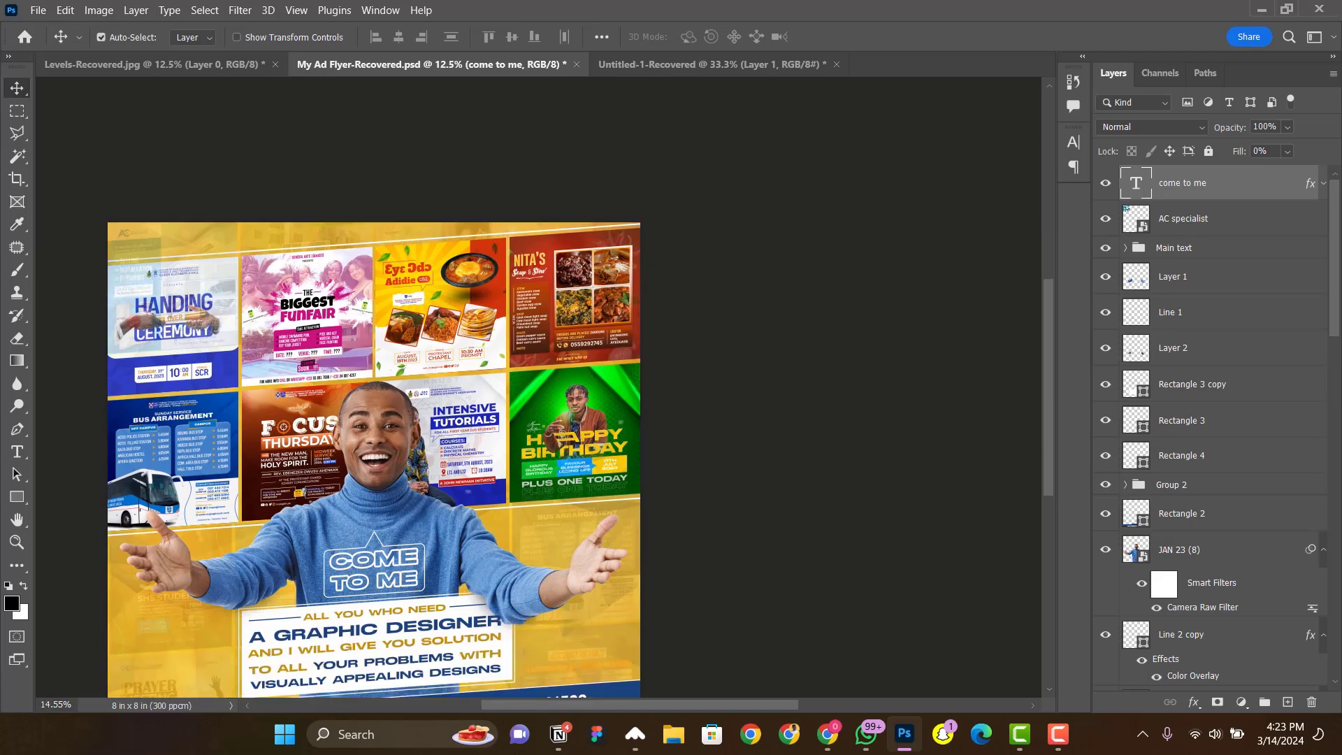
key("ctrl+0")
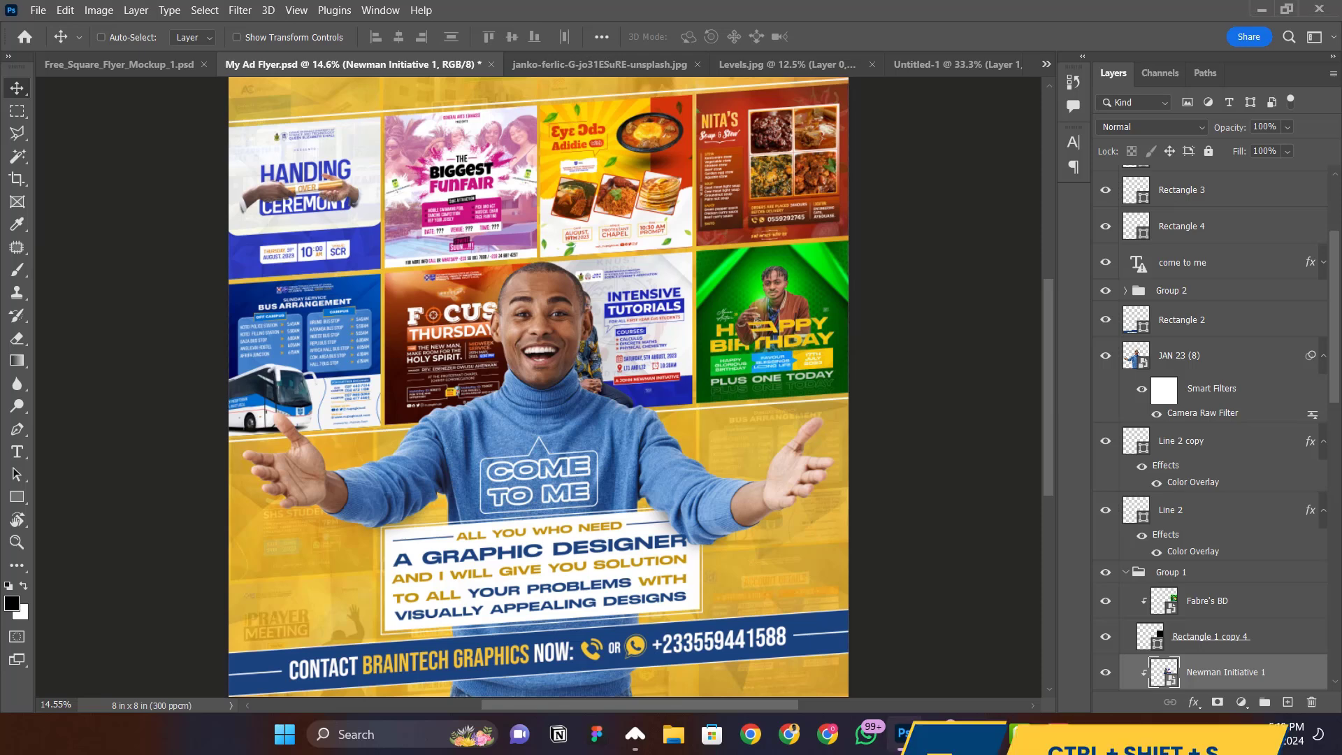
Review the file formats offered by Save As for My Ad Flyer, and leave without saving
key("ctrl+shift+s")
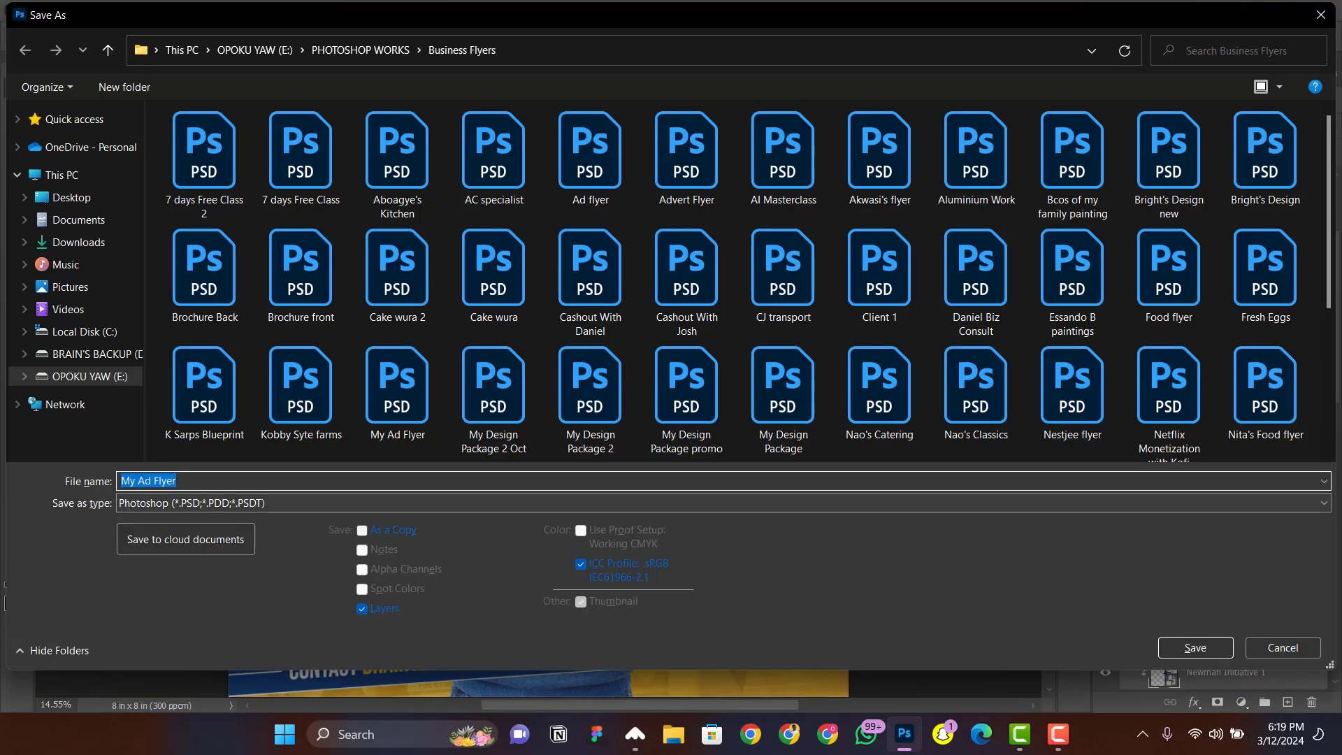
left_click(231, 502)
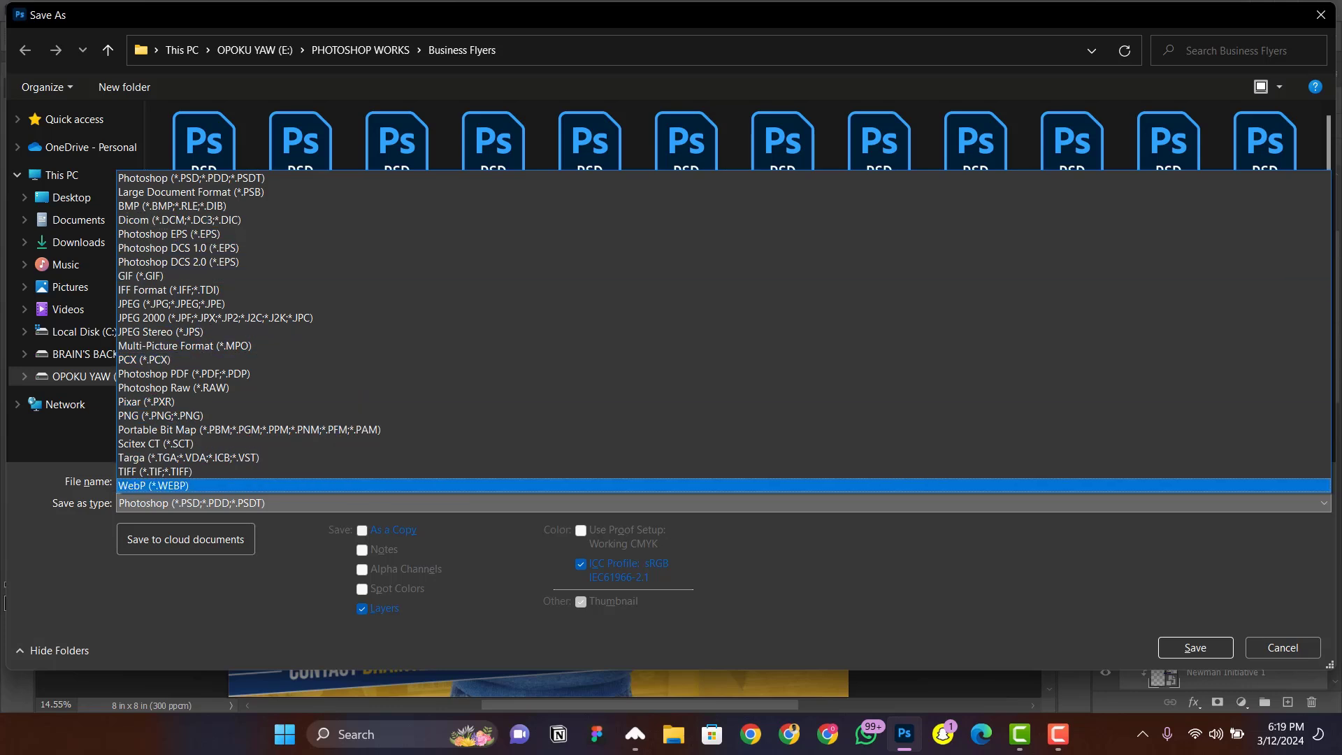
key("Escape")
left_click(196, 503)
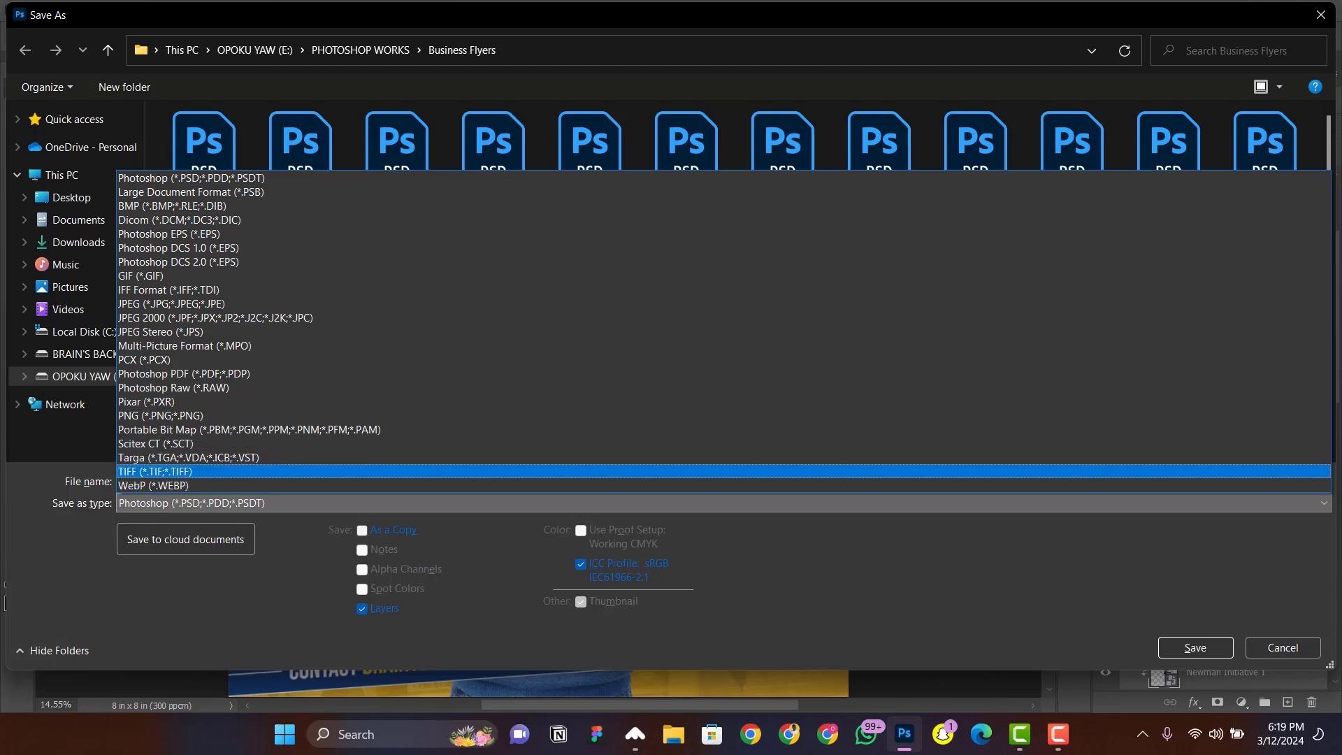
left_click(1056, 734)
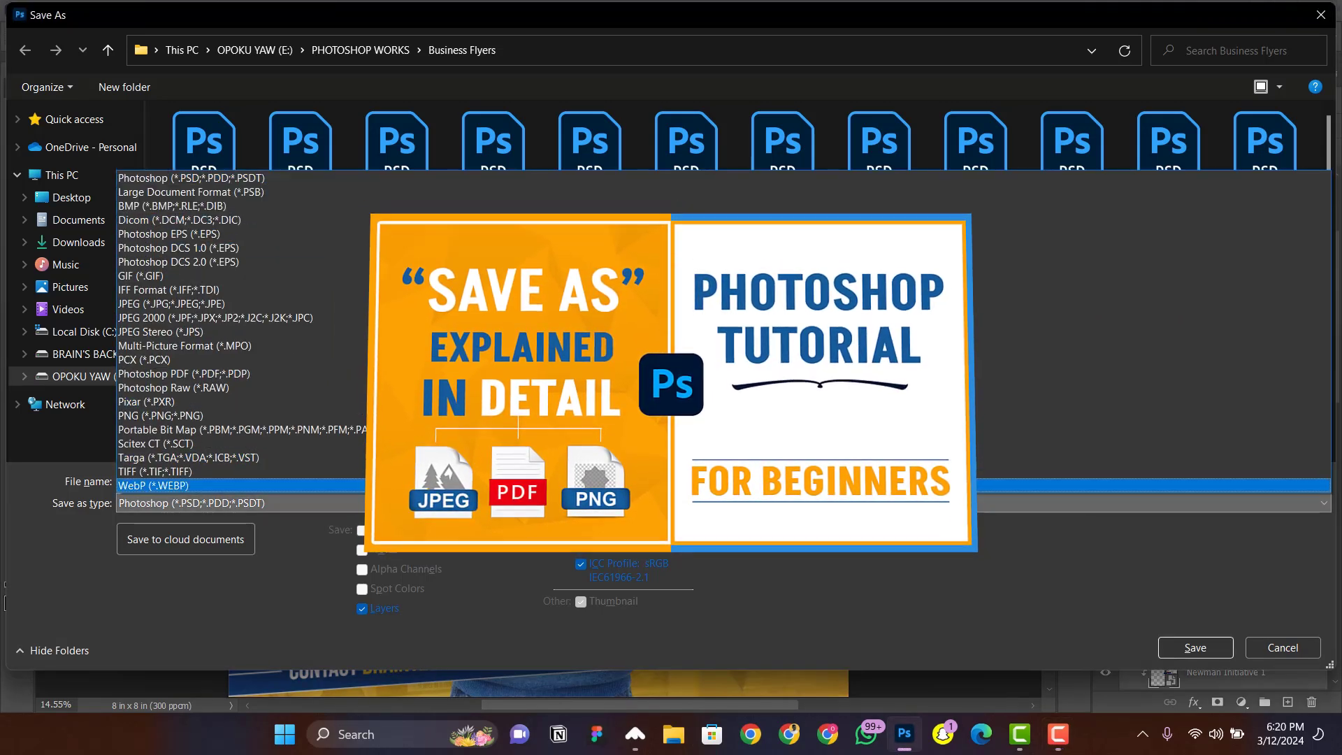
key("Escape")
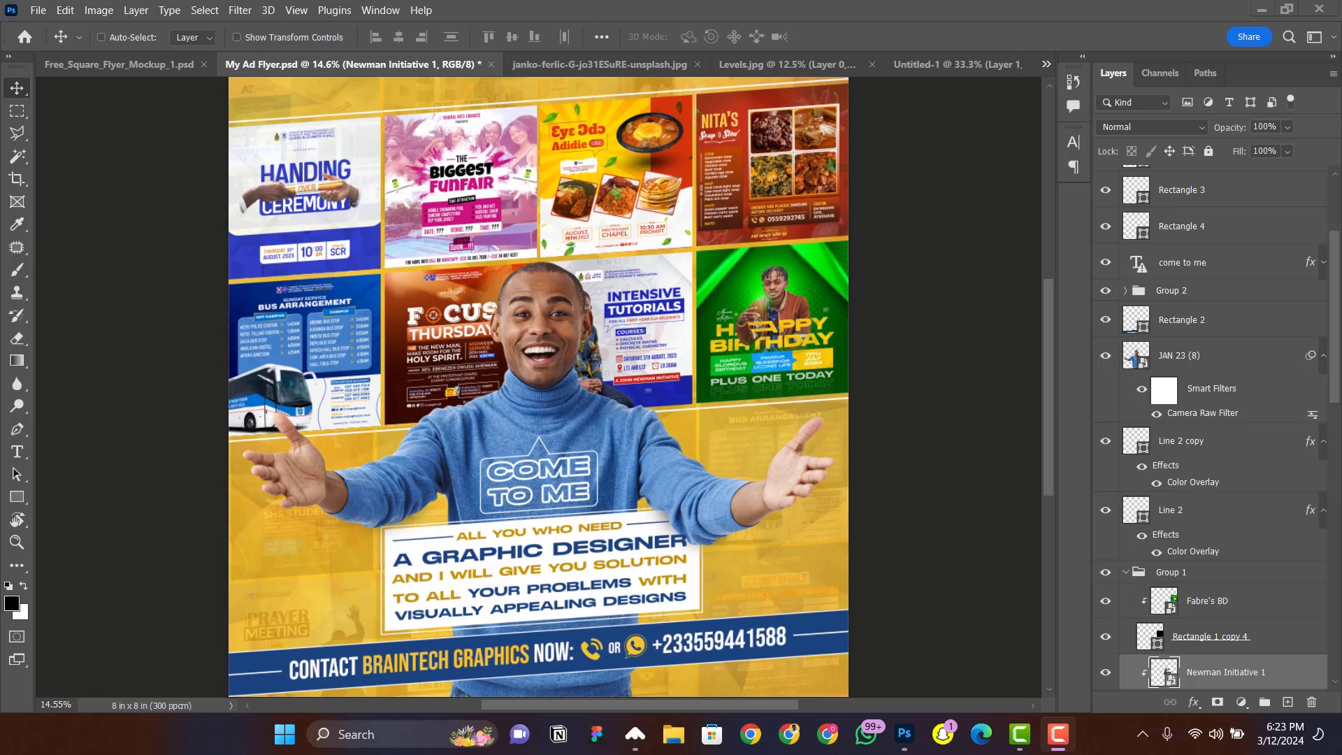
Compare the flyer with CMYK proof colors on and off, and check the image color mode options
key("ctrl+minus")
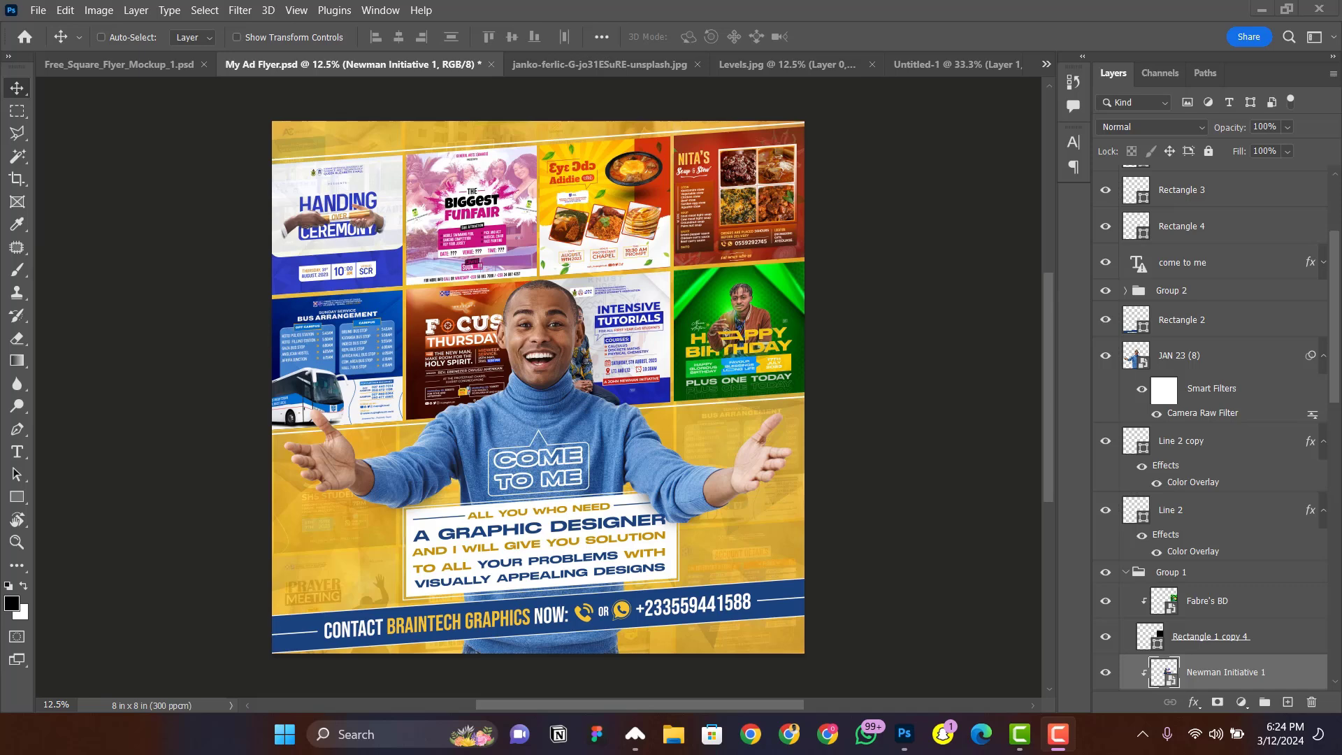
key("ctrl+y")
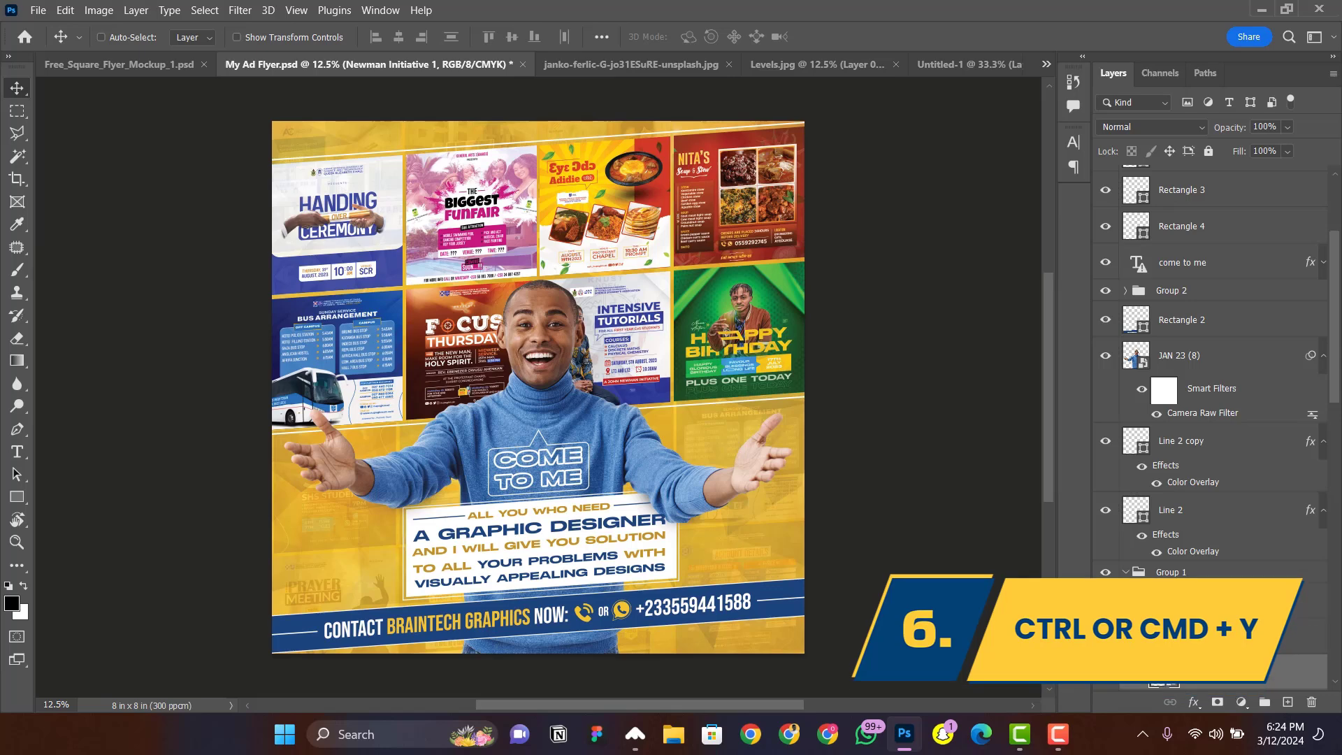
key("ctrl+y")
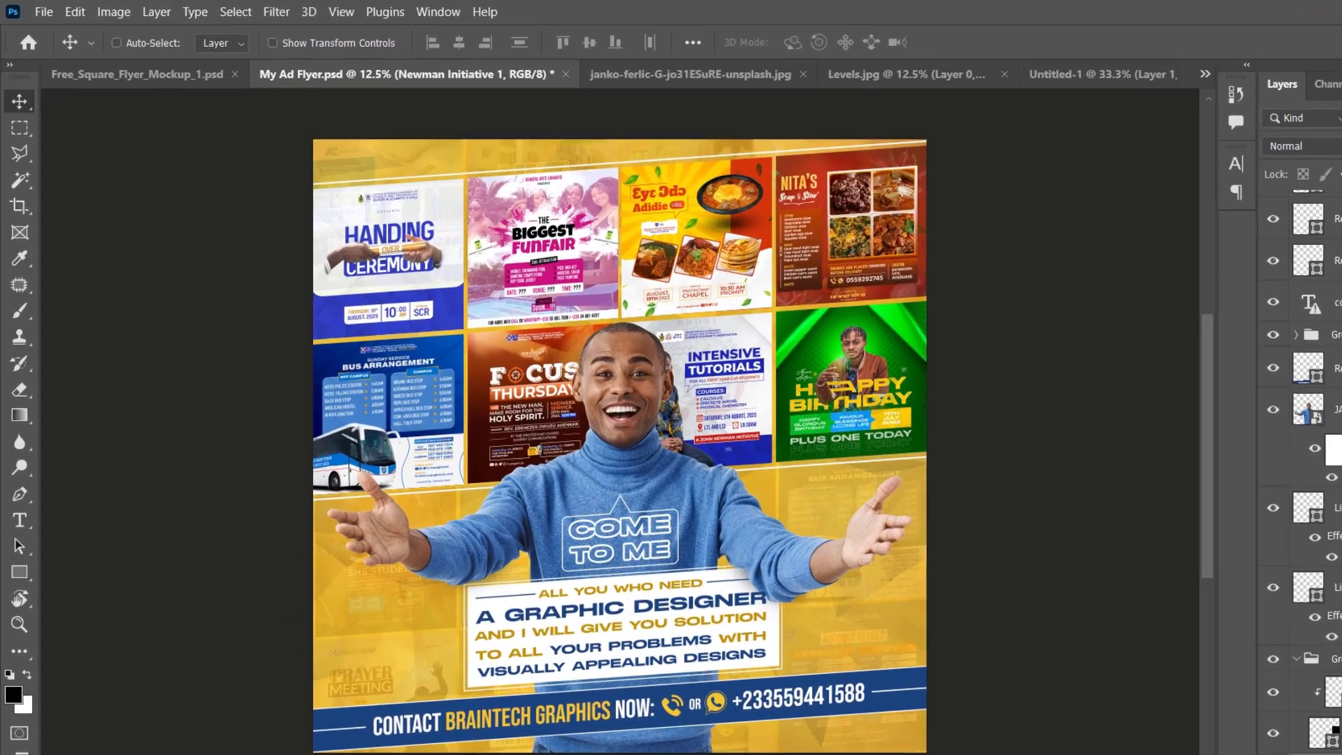
left_click(98, 9)
mouse_move(110, 28)
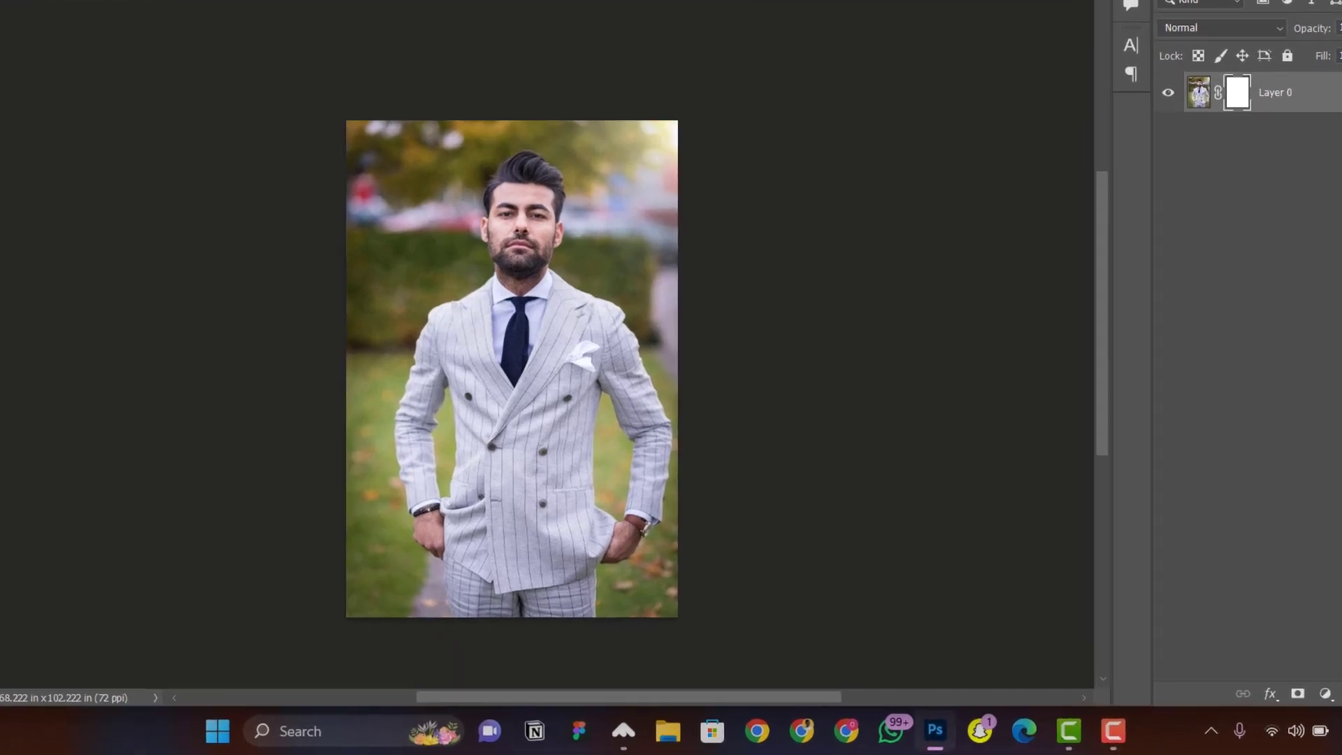
Check the brush's size and hardness settings for painting on the portrait photo's layer mask
right_click(571, 344)
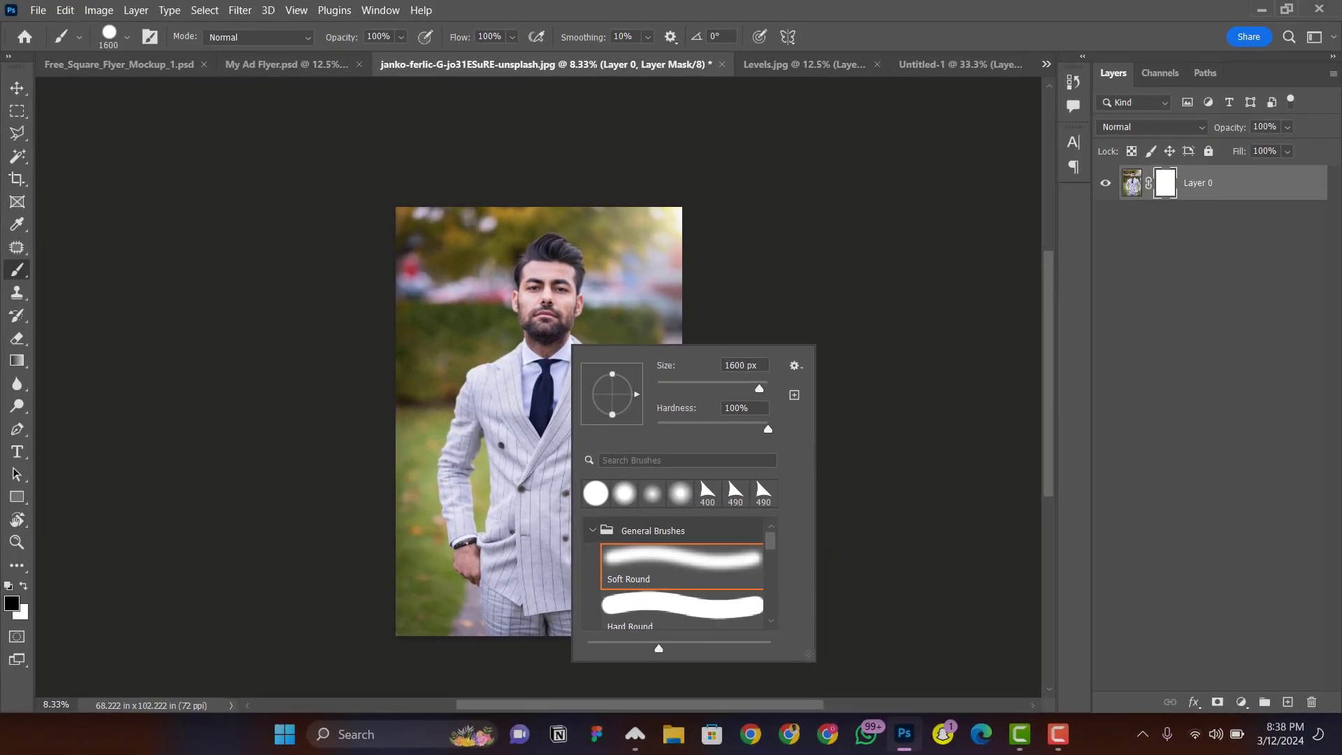
key("Escape")
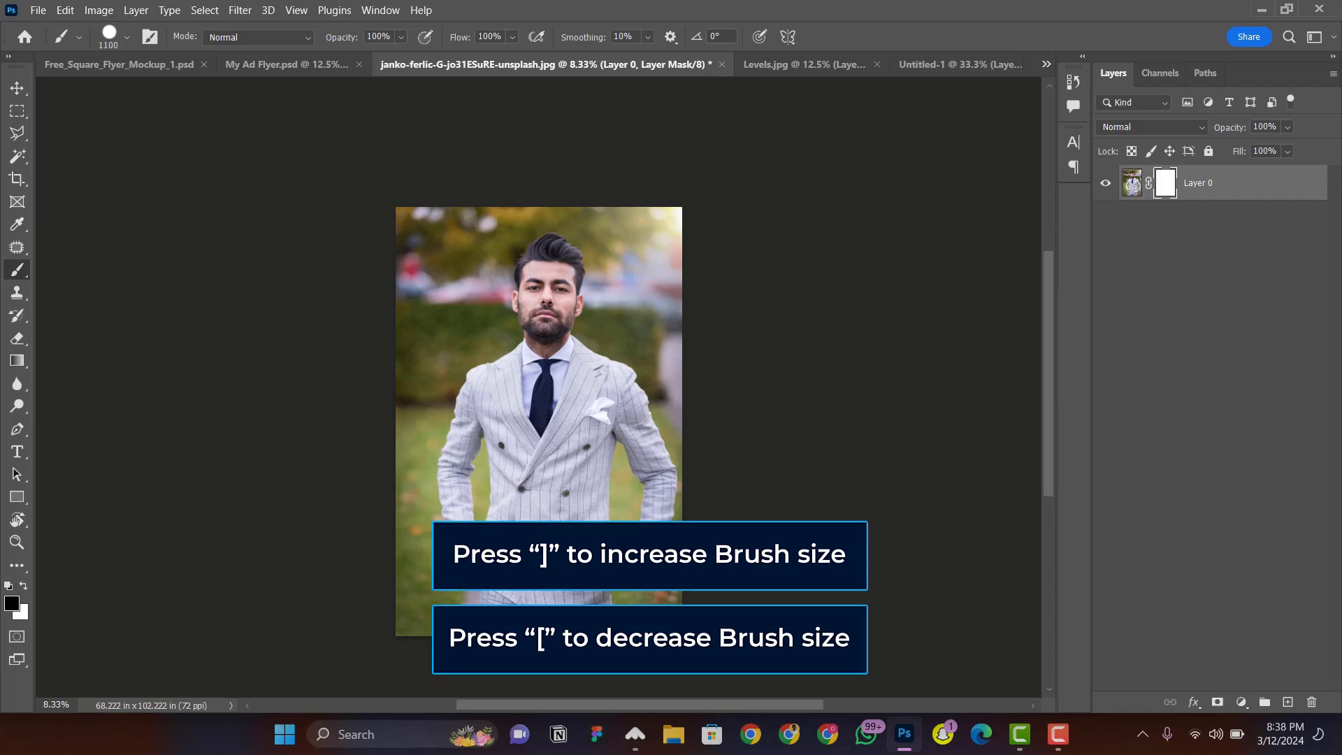
Enlarge the brush to 2100 px for painting on the portrait photo's layer mask
key("bracketright")
key("bracketright")
key("bracketright")
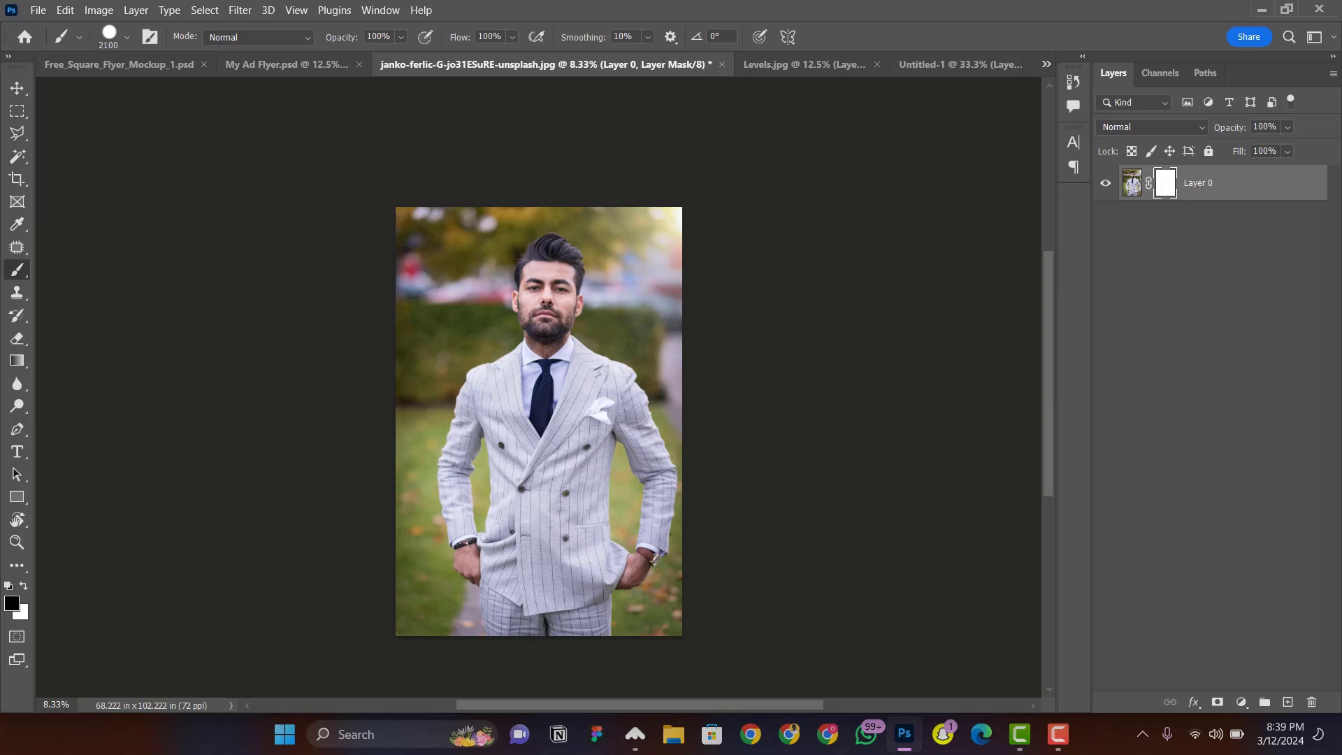
Soften and harden the brush edge in increments, leaving the brush with a soft edge
key("shift+bracketleft")
key("shift+bracketleft")
key("shift+bracketleft")
key("shift+bracketleft")
key("shift+bracketright")
key("shift+bracketright")
key("shift+bracketleft")
key("shift+bracketleft")
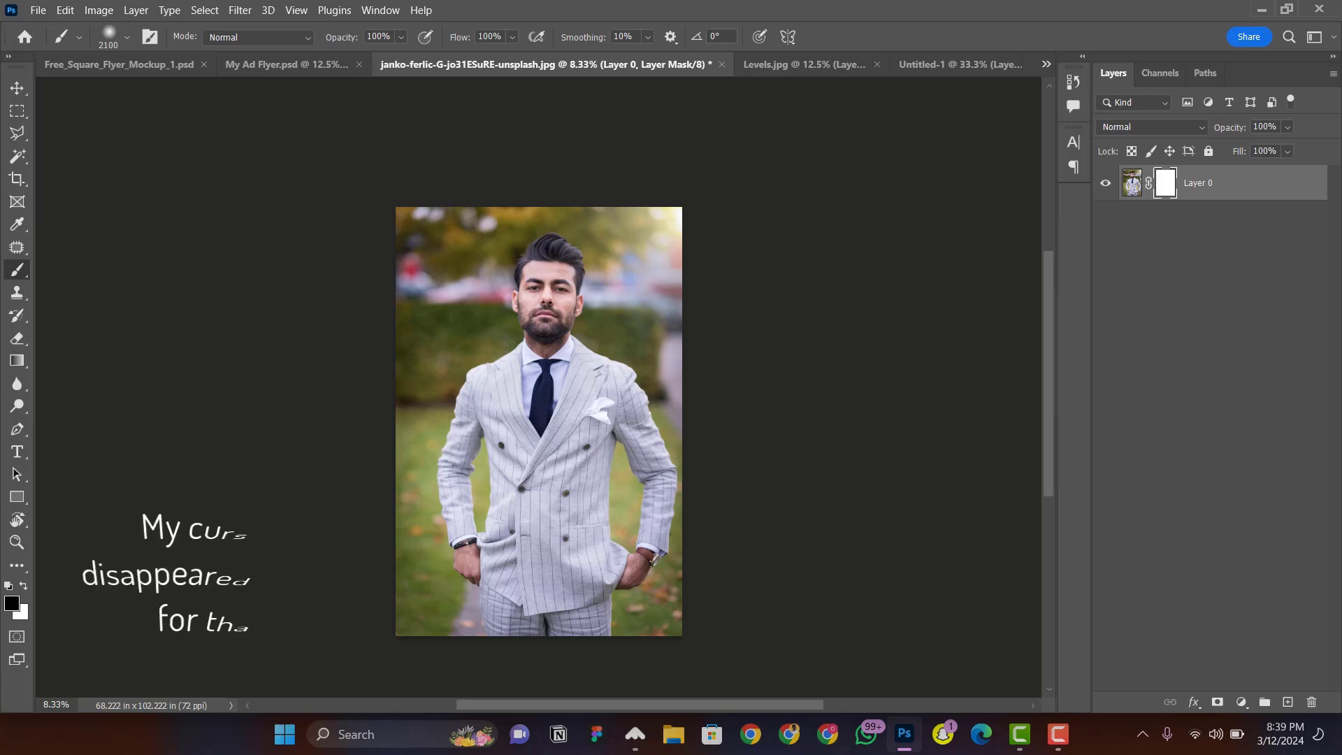
Try a soft black brush stroke across the man's chest on the layer mask, and undo it
left_click(613, 389)
left_click_drag(614, 389, 524, 412)
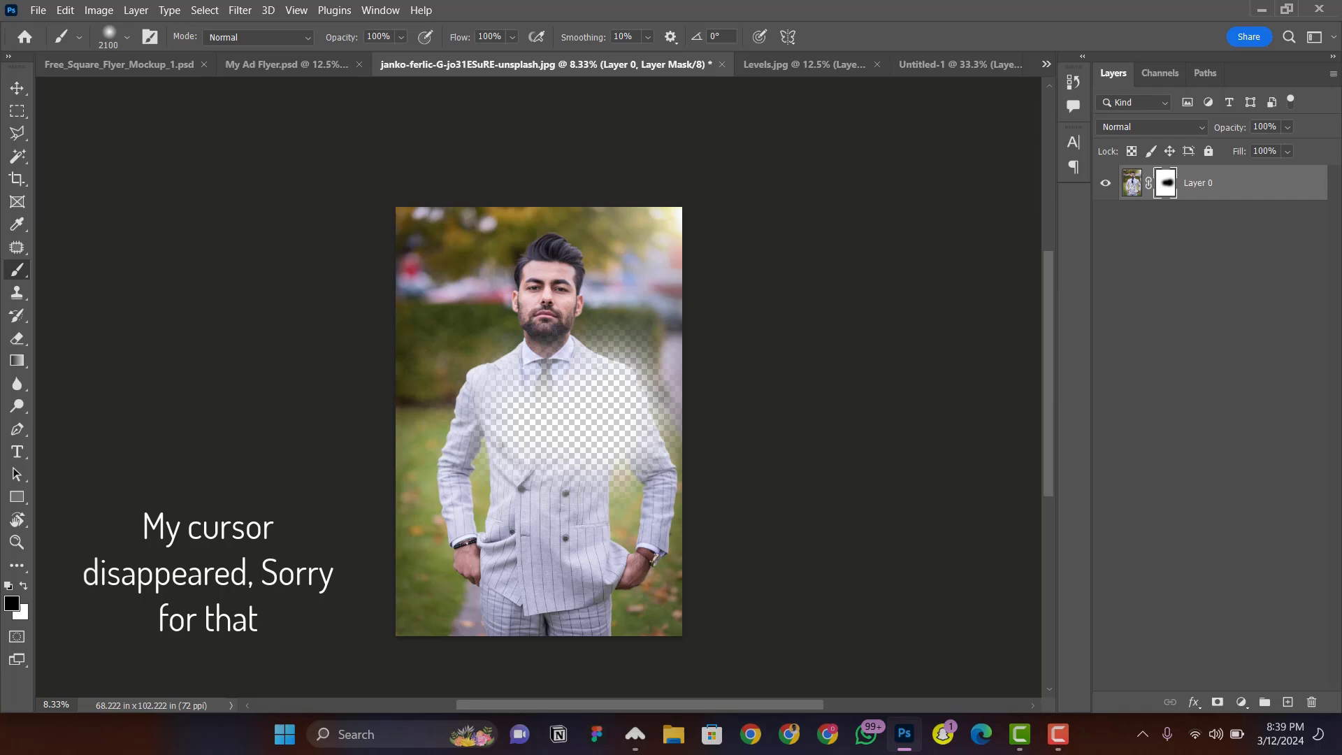
key("ctrl+z")
key("ctrl+z")
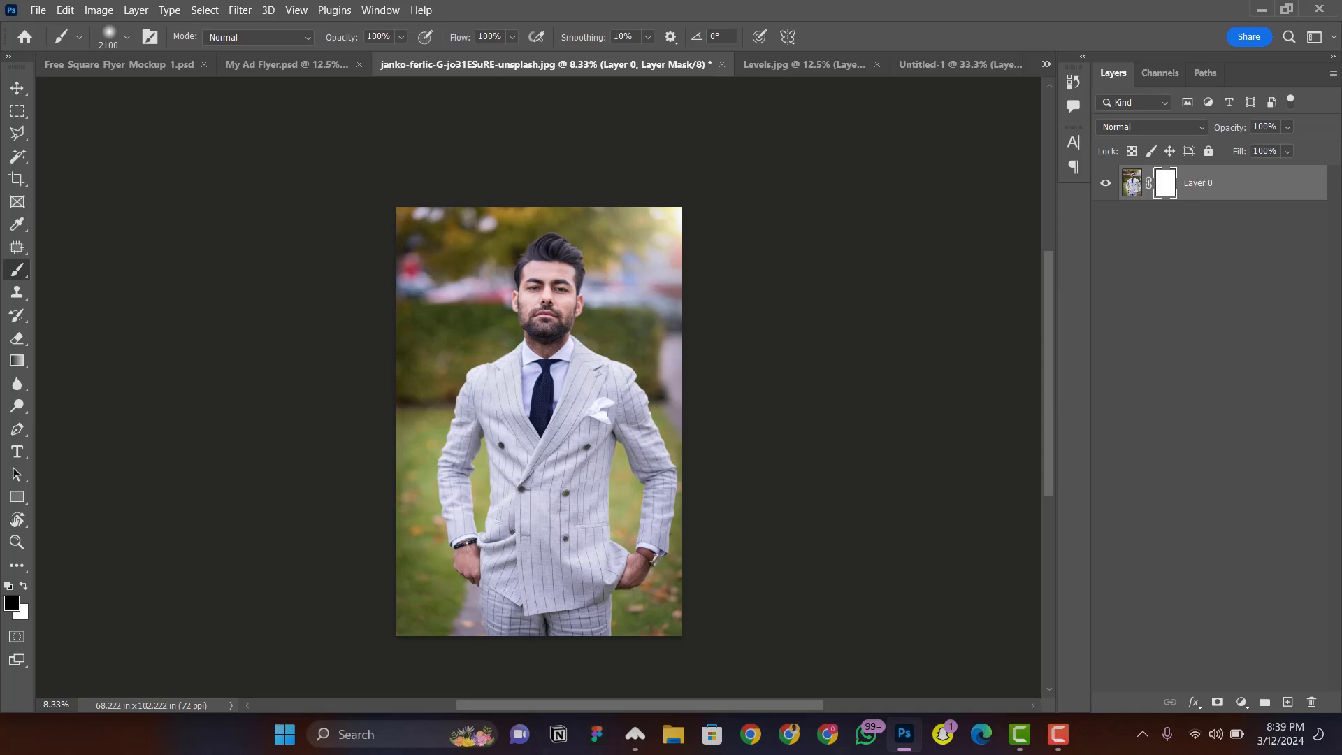
Increase the brush hardness by three increments and paint a stroke across the man's chest on the layer mask
key("shift+bracketright")
key("shift+bracketright")
key("shift+bracketright")
key("shift+bracketright")
left_click_drag(552, 392, 617, 392)
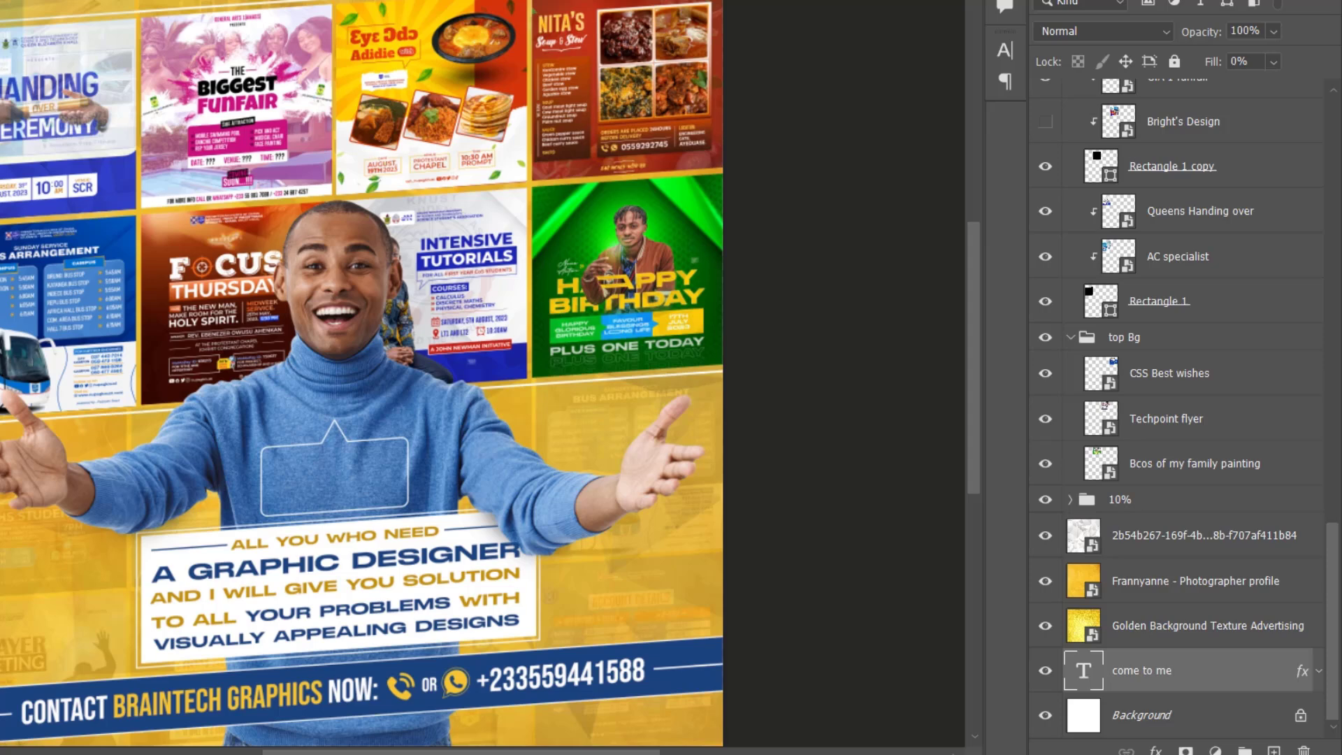
Bring the "come to me" text layer to the top of the layer stack, and send it back to just above the Background
key("ctrl+shift+]")
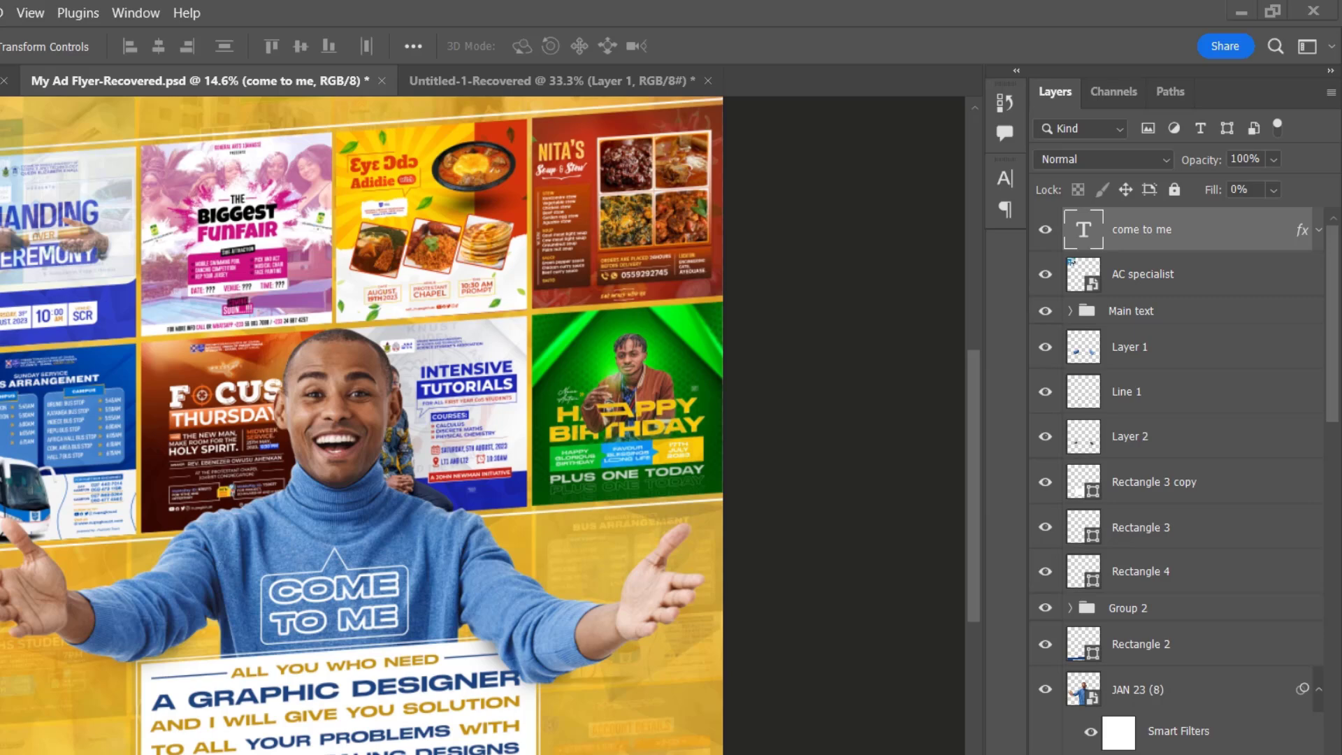
key("ctrl")
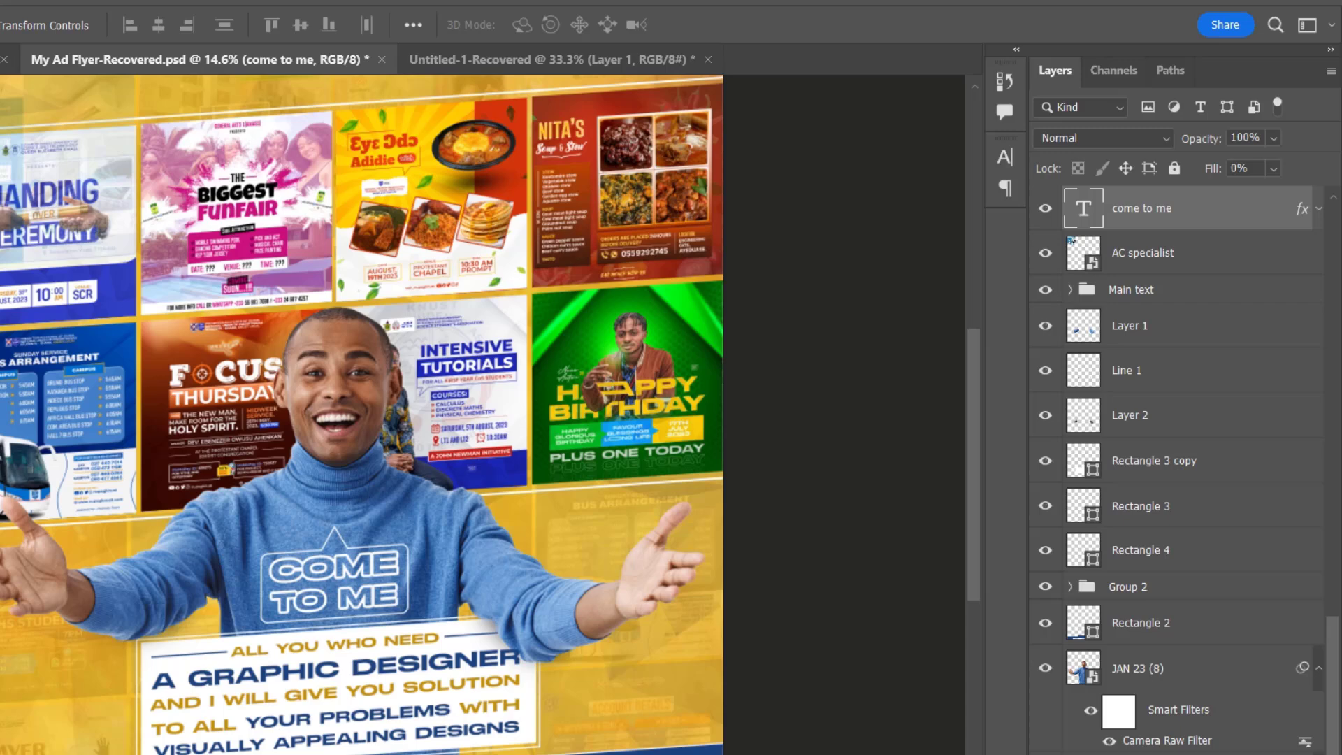
key("ctrl+shift+bracketleft")
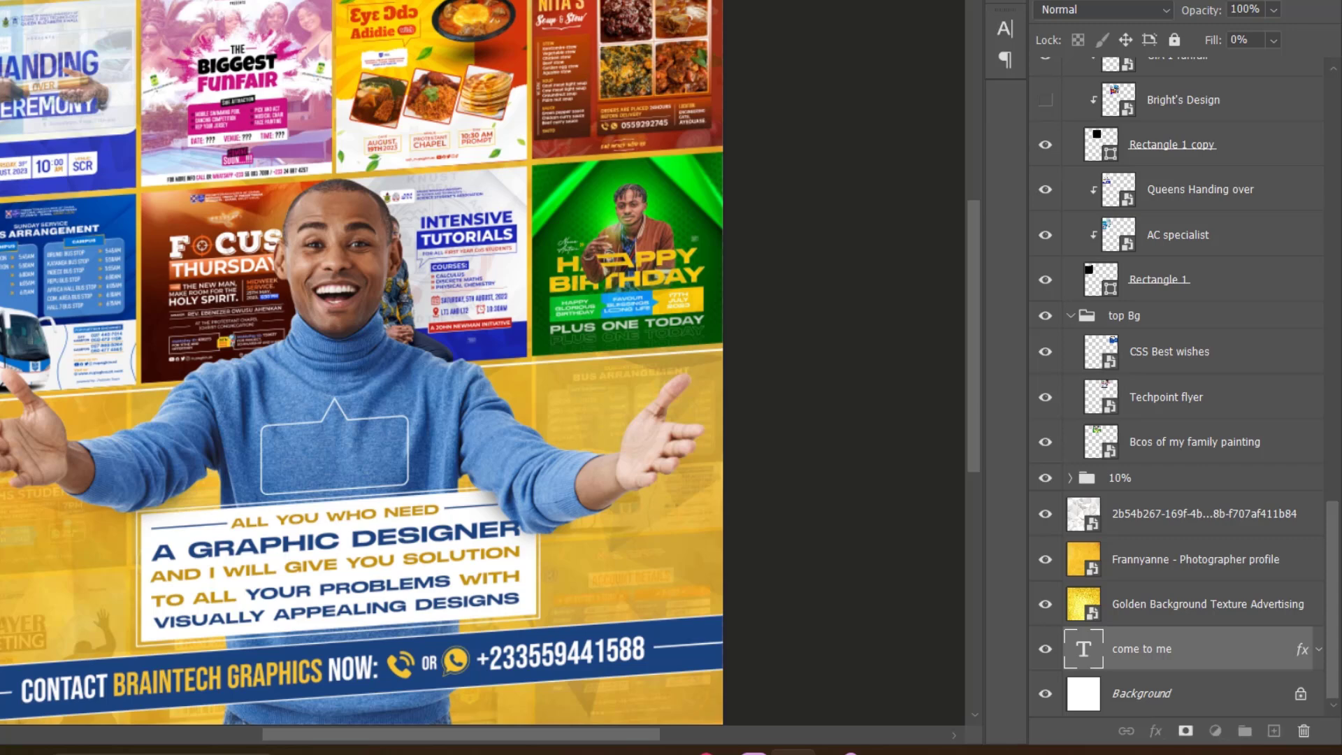
Unlock the Background layer and move the "come to me" text layer one level down beneath it
left_click(1300, 693)
left_click(1188, 649)
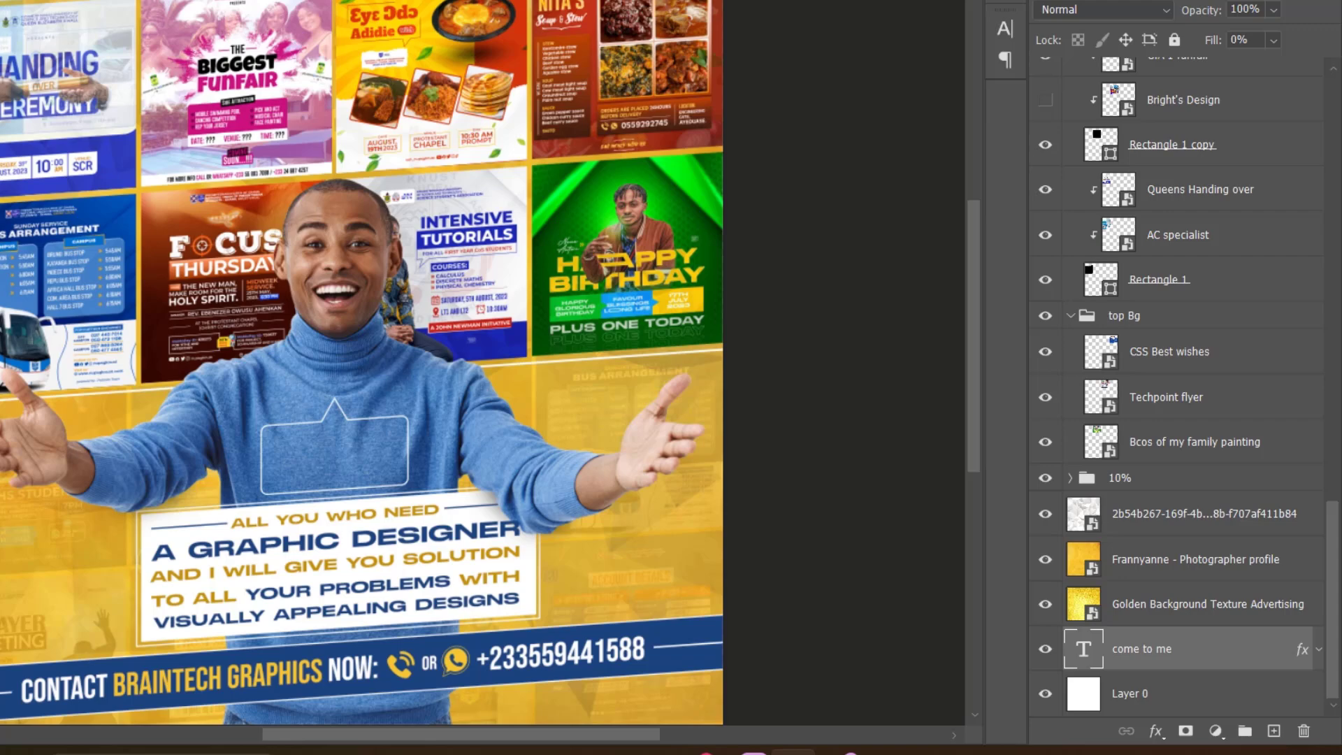
key("ctrl+bracketleft")
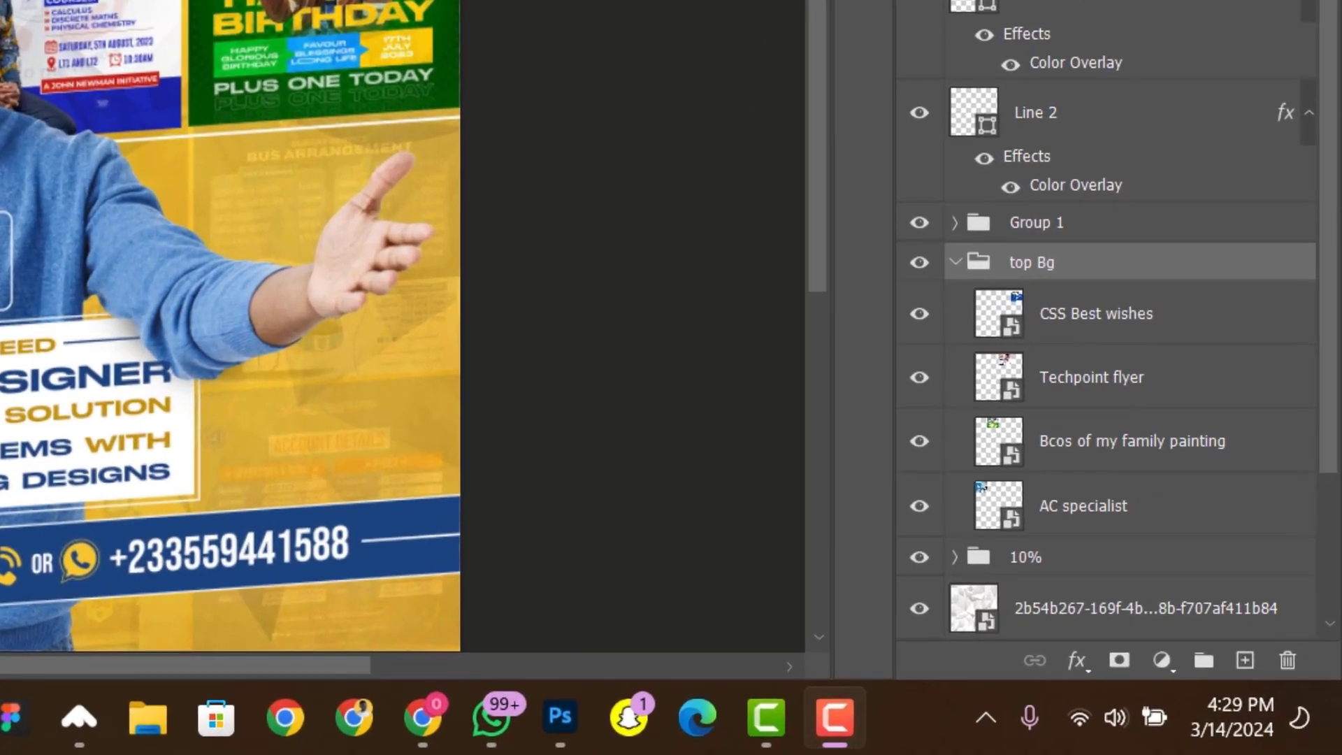
Switch back to Photoshop and move the AC specialist layer to the top of the top Bg group
key("alt+Tab")
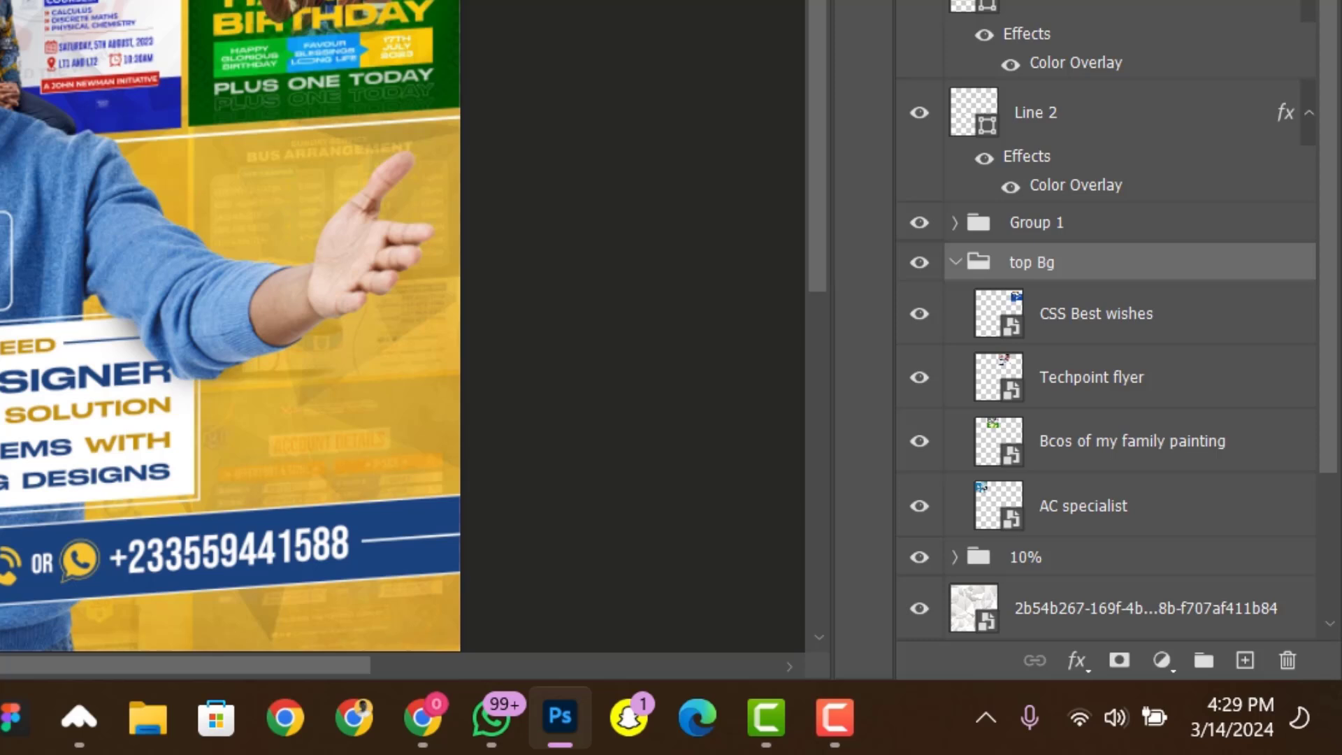
left_click(1082, 505)
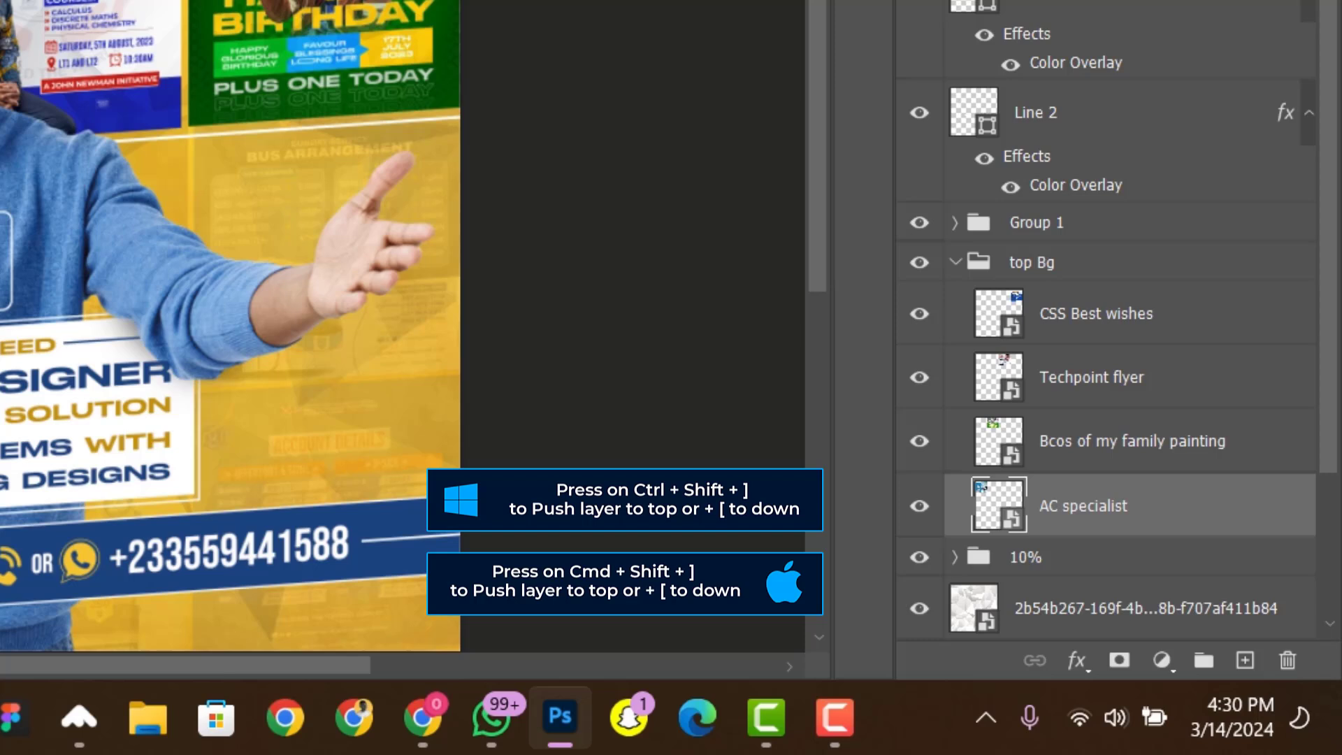
key("ctrl+shift+bracketright")
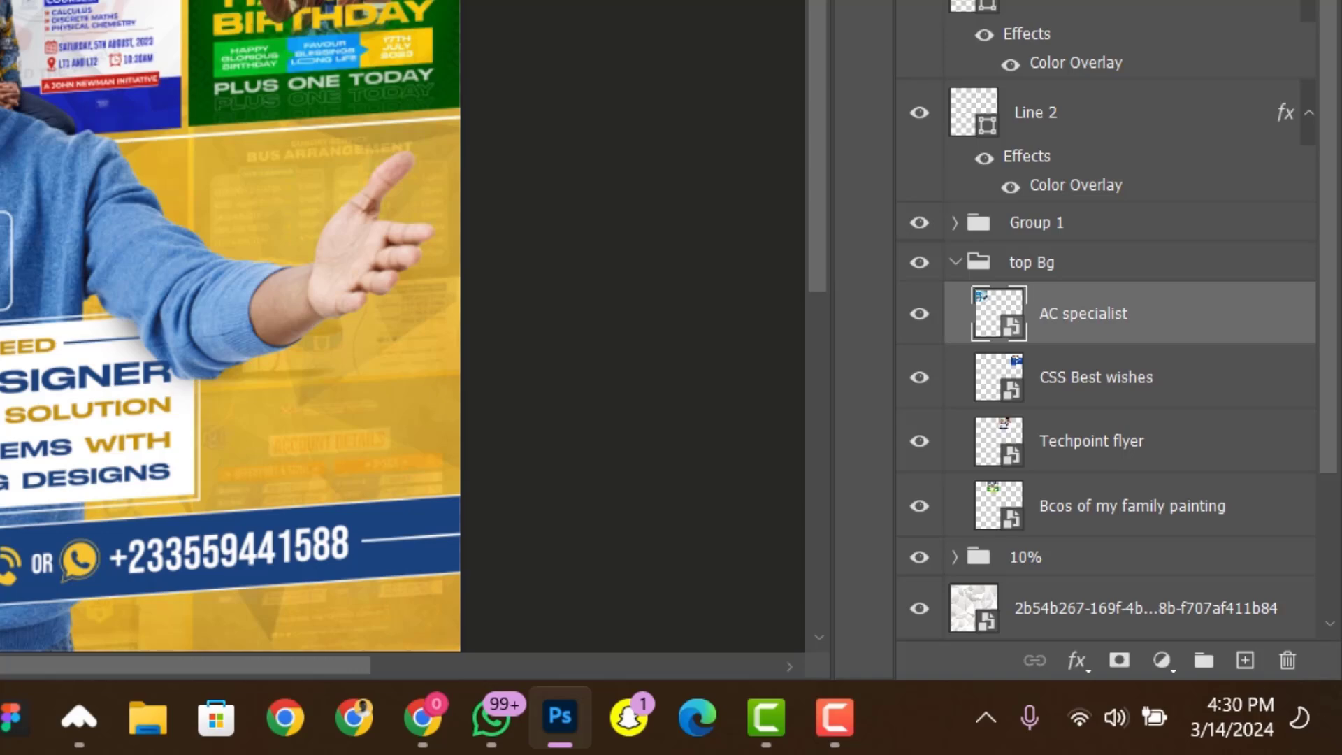
scroll(1118, 420, "up", 5)
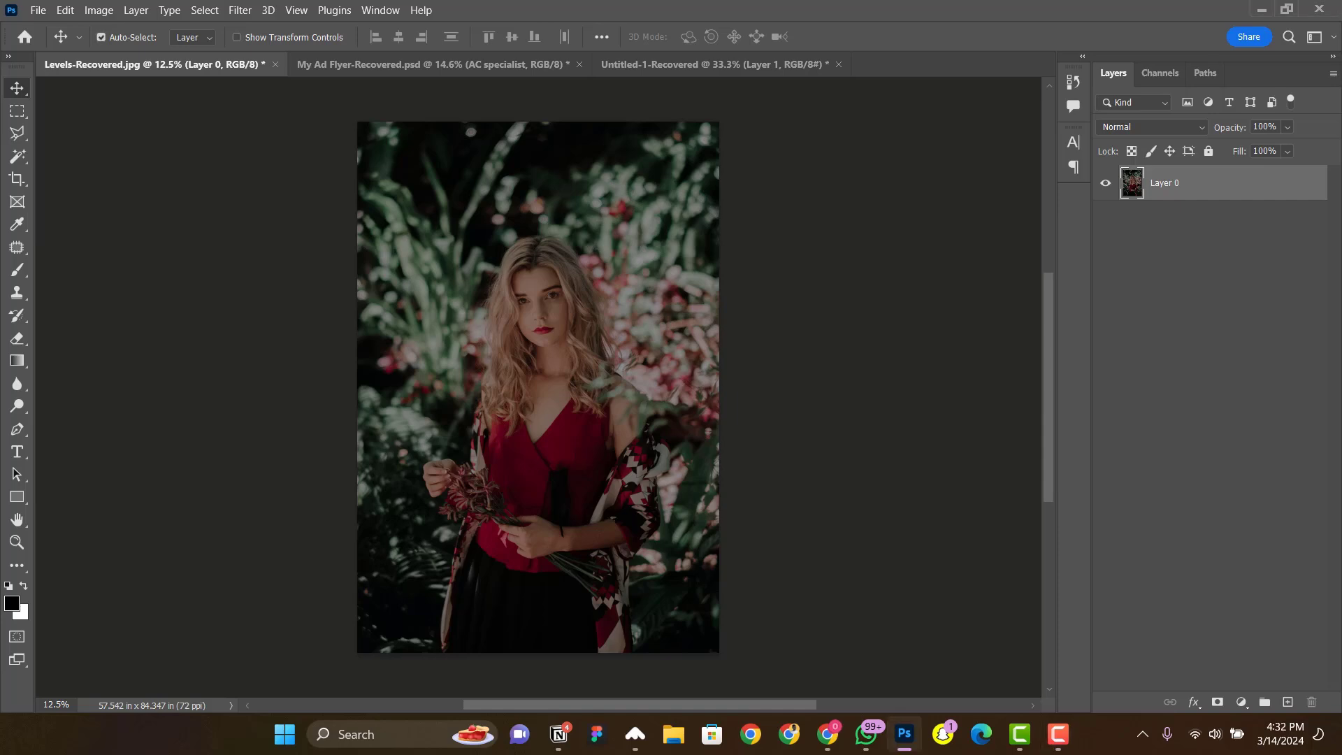
Brighten the woman's photo with Levels, setting the midtones to 1.29 and lowering the white input level, and compare before and after
key("ctrl+l")
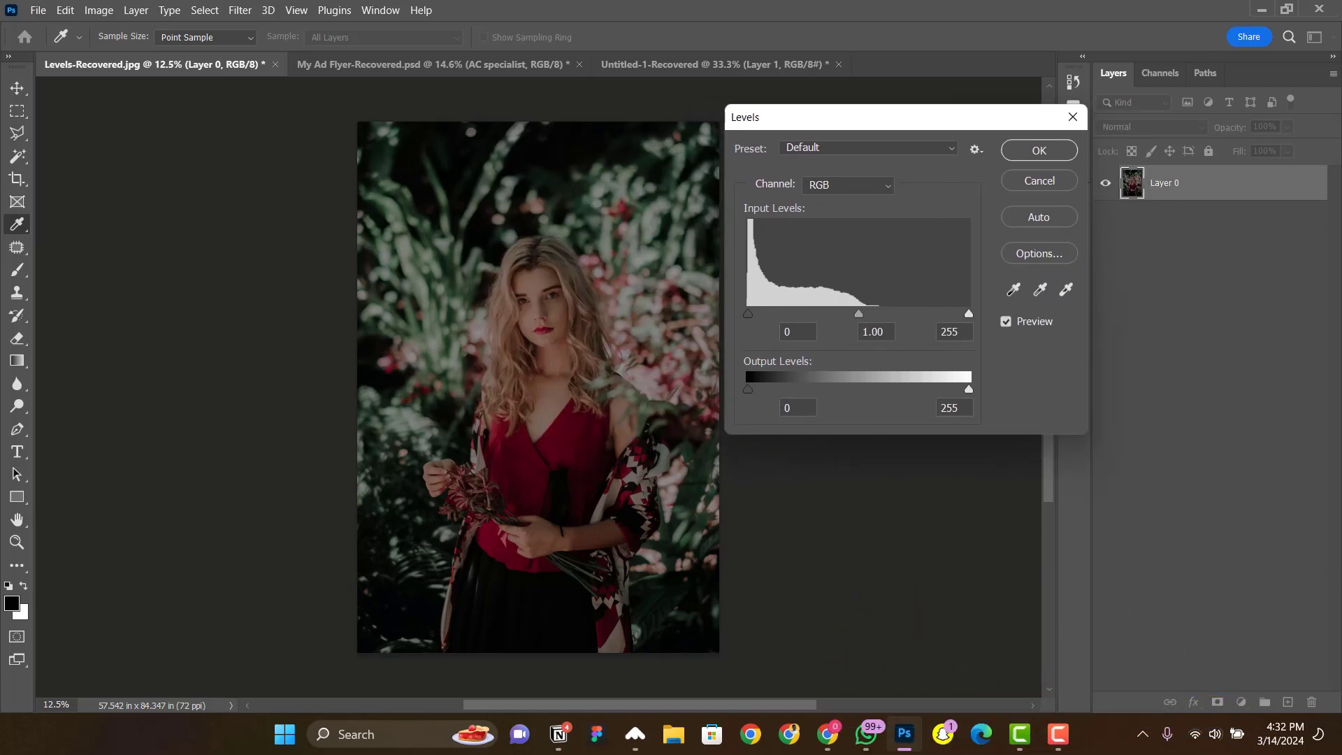
left_click_drag(858, 314, 838, 314)
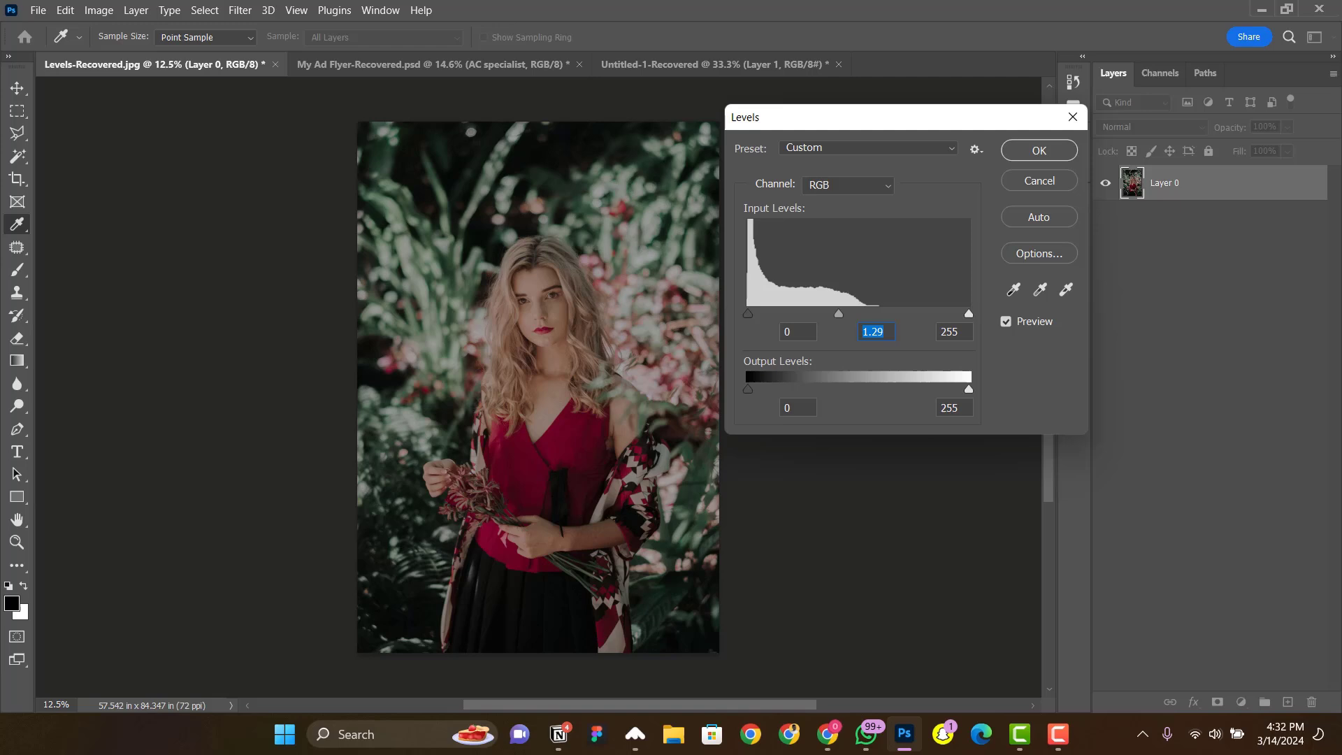
left_click_drag(751, 313, 749, 314)
left_click_drag(969, 313, 941, 314)
key("Tab")
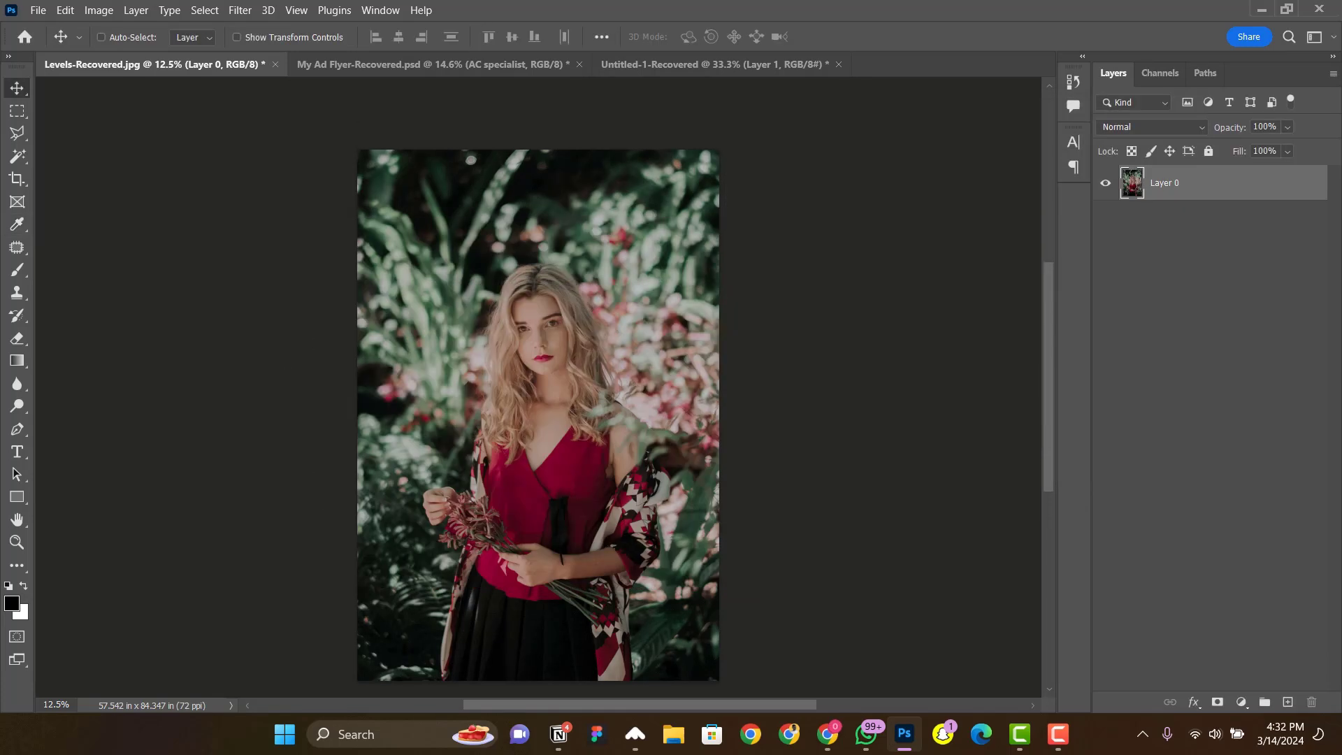
key("ctrl+z")
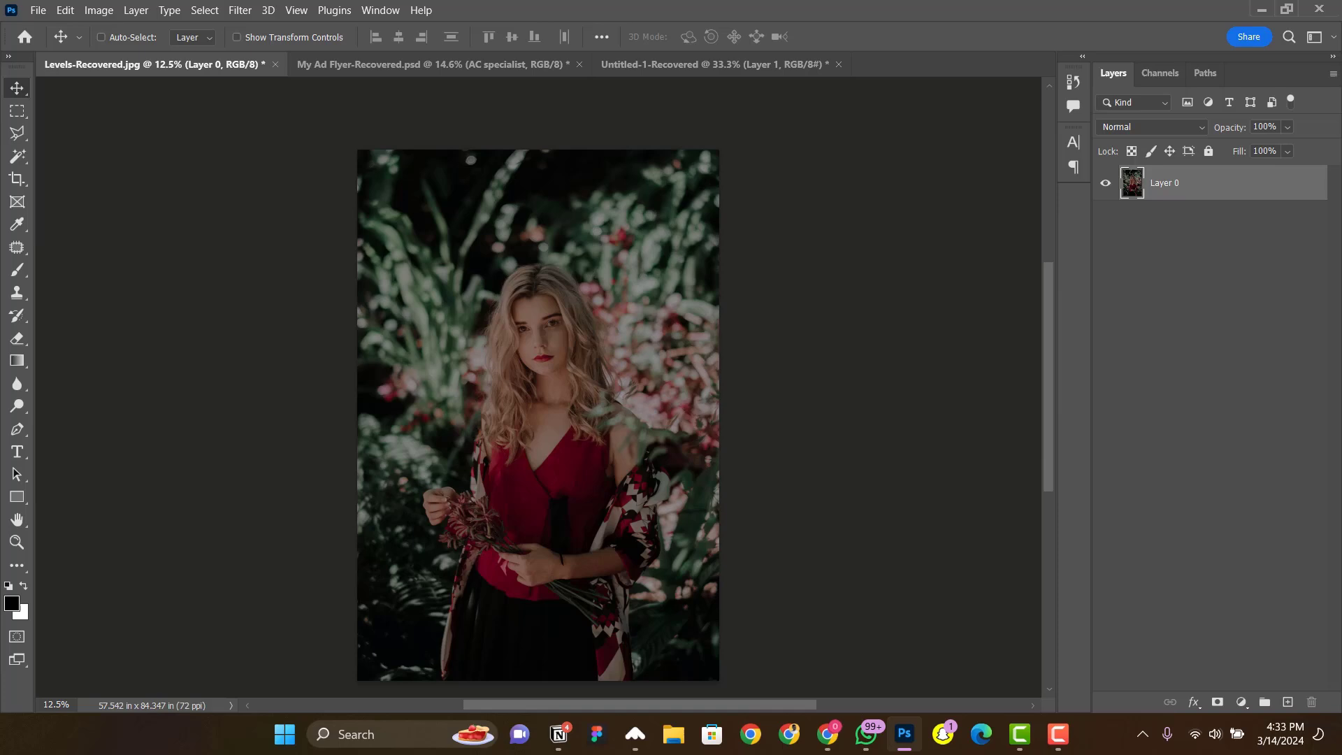
key("ctrl+shift+z")
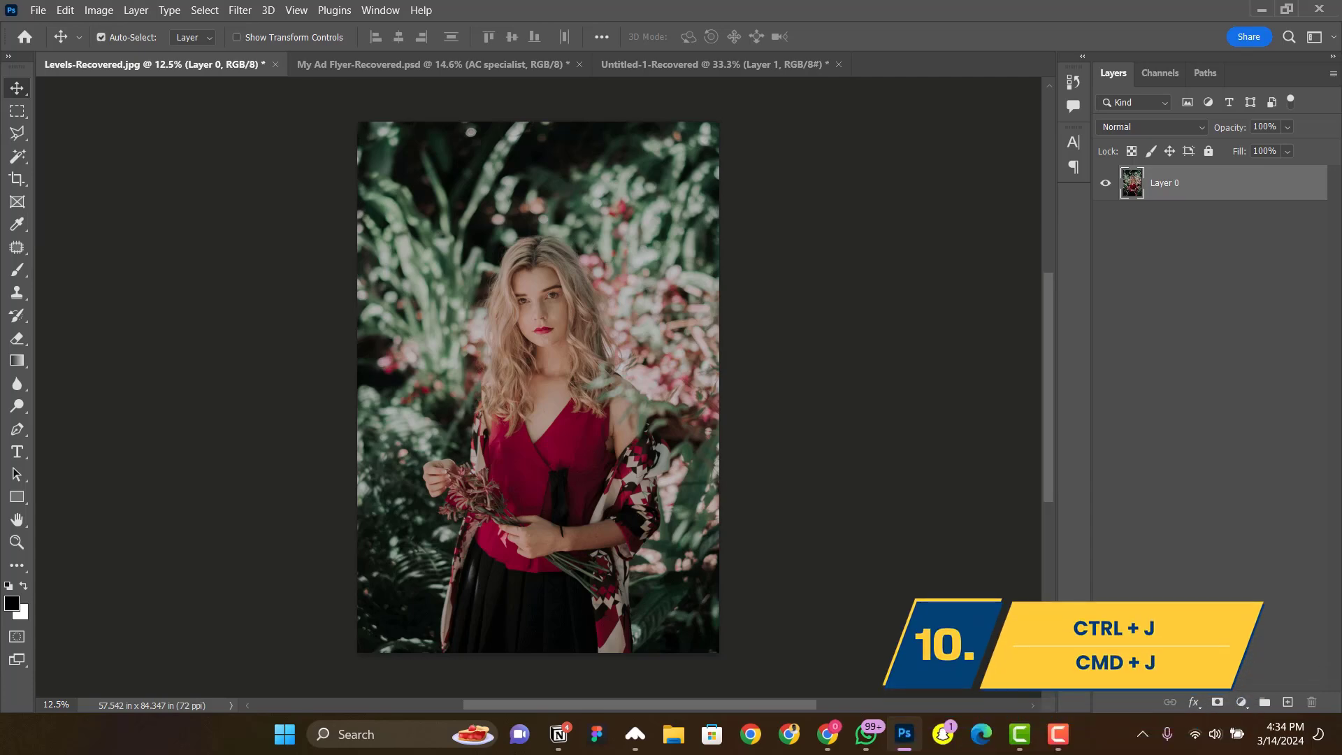
Duplicate the woman's photo layer, and duplicate the Main text group in My Ad Flyer-Recovered.psd
key("ctrl+j")
key("ctrl+Tab")
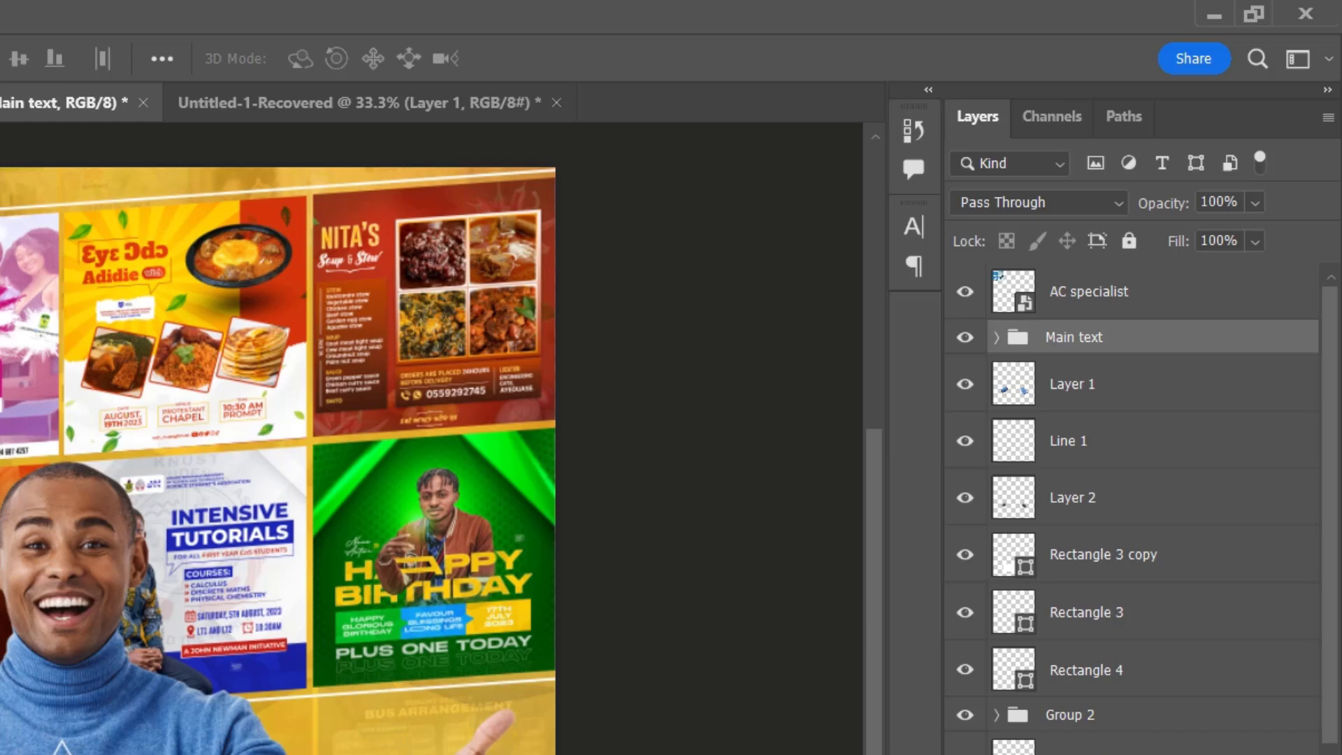
key("ctrl+j")
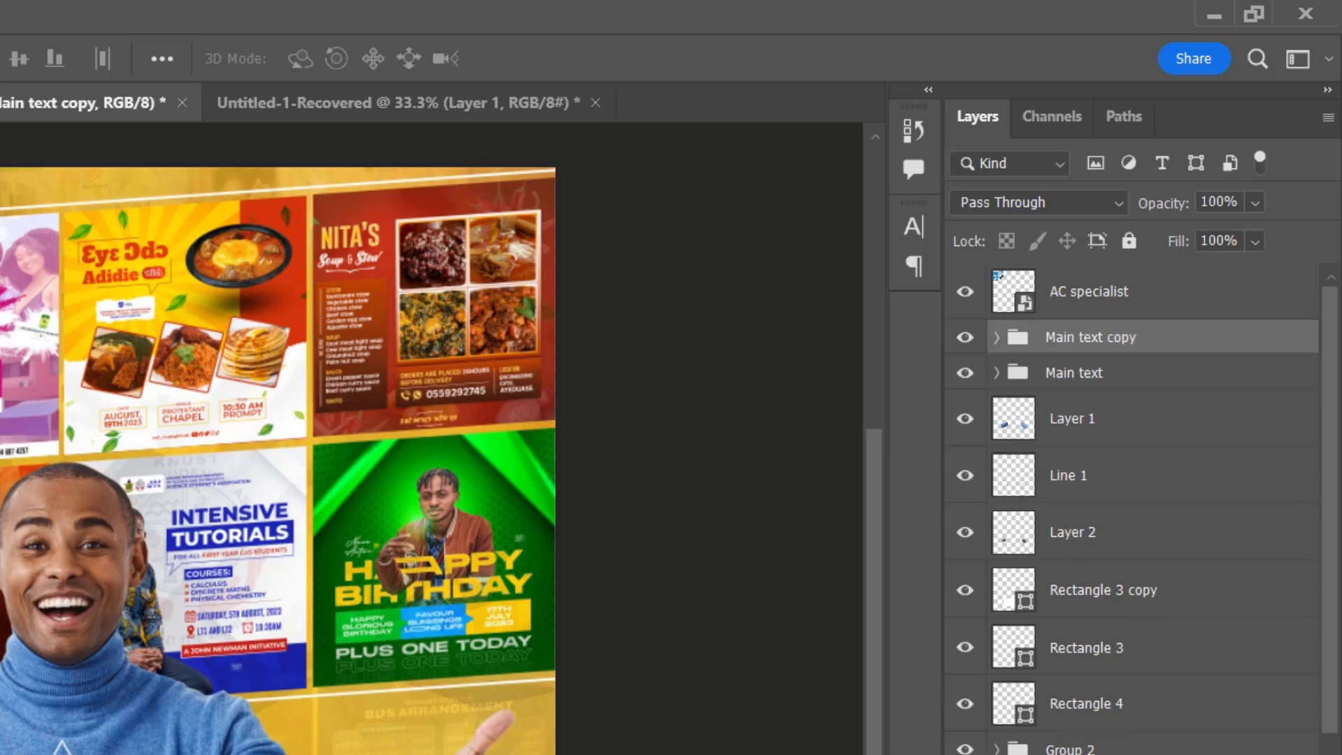